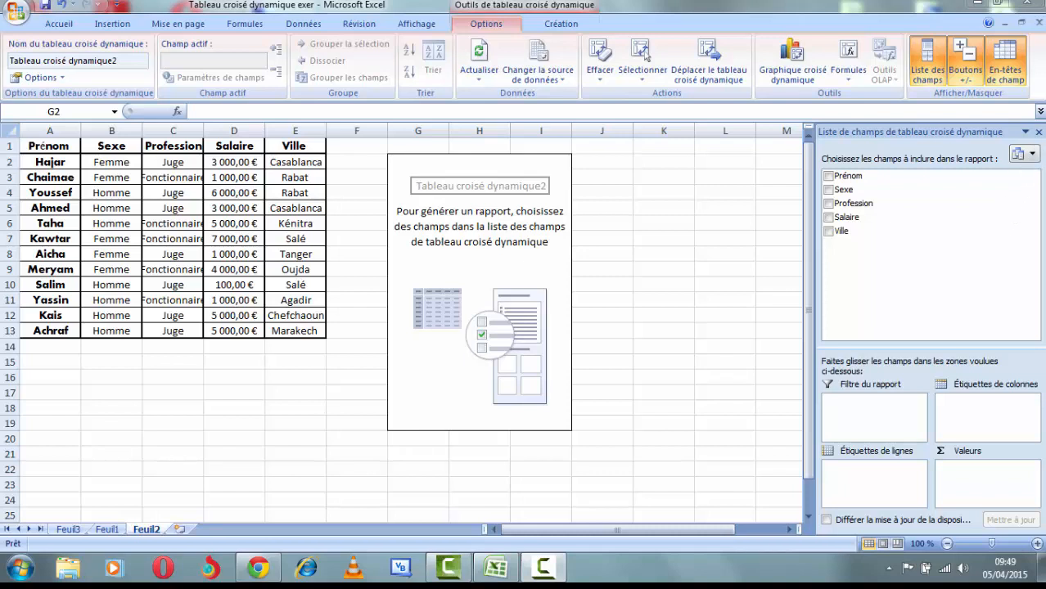
Try the side-by-side and fields-only layouts of the pivot field list, and restore the stacked fields and zones layout
left_click(1033, 154)
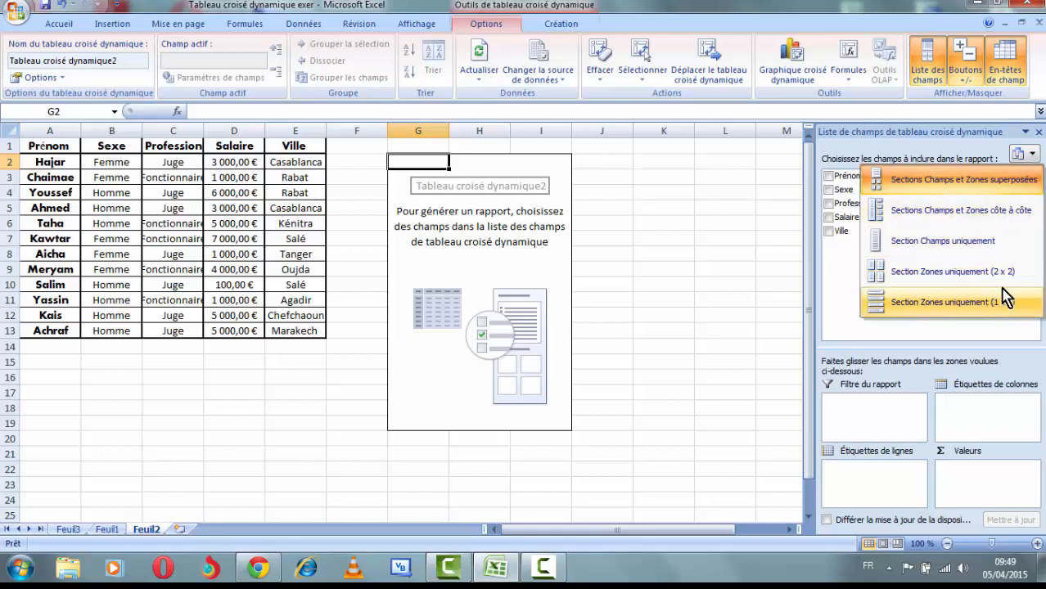
left_click(1005, 210)
left_click(1023, 154)
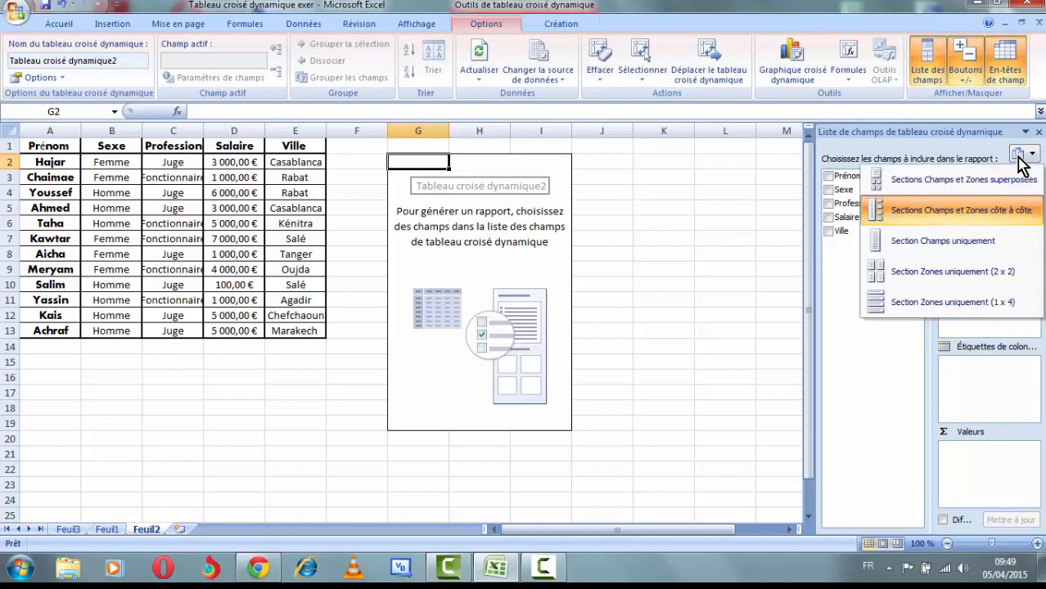
left_click(1005, 242)
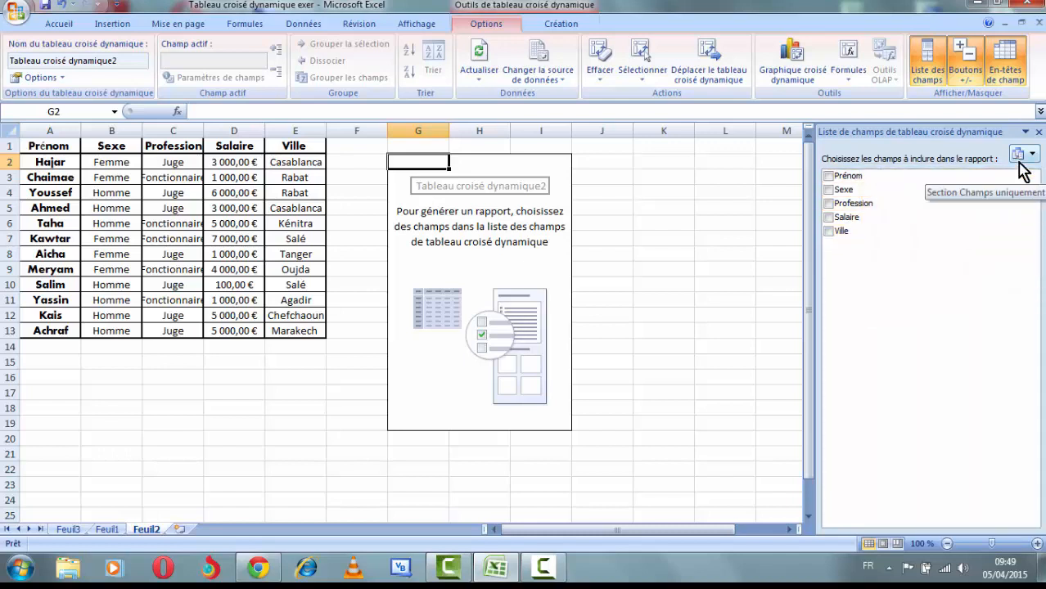
left_click(1023, 155)
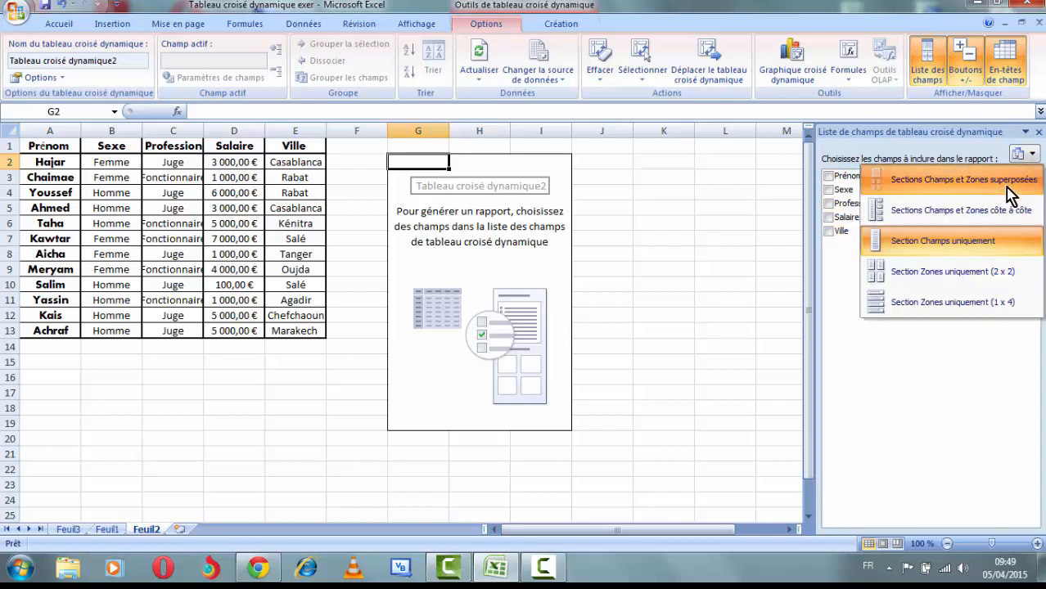
left_click(1010, 194)
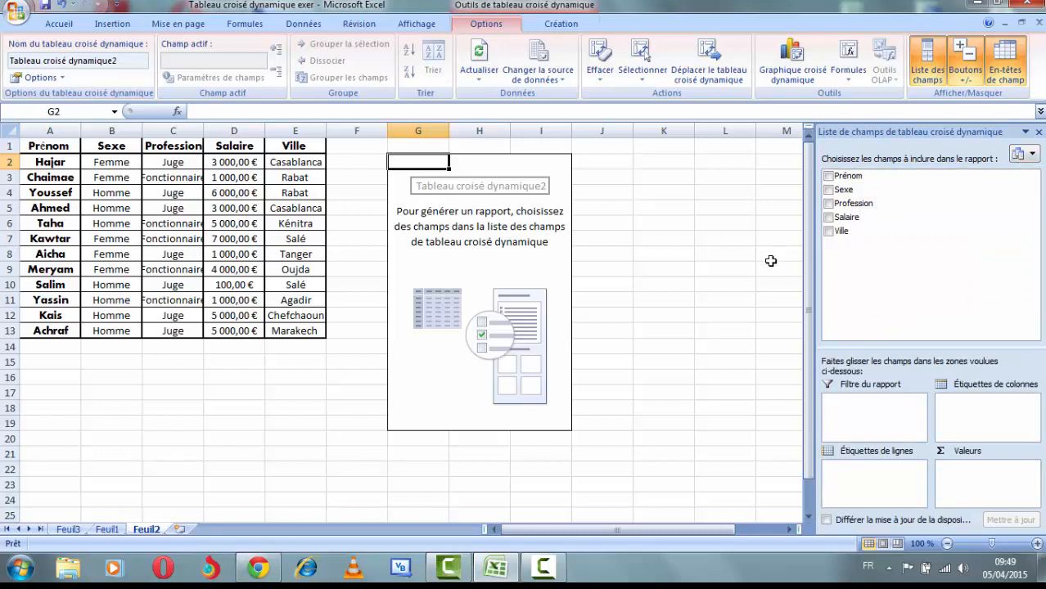
Reselect the empty pivot table and add the Salaire field to its values
left_click(605, 302)
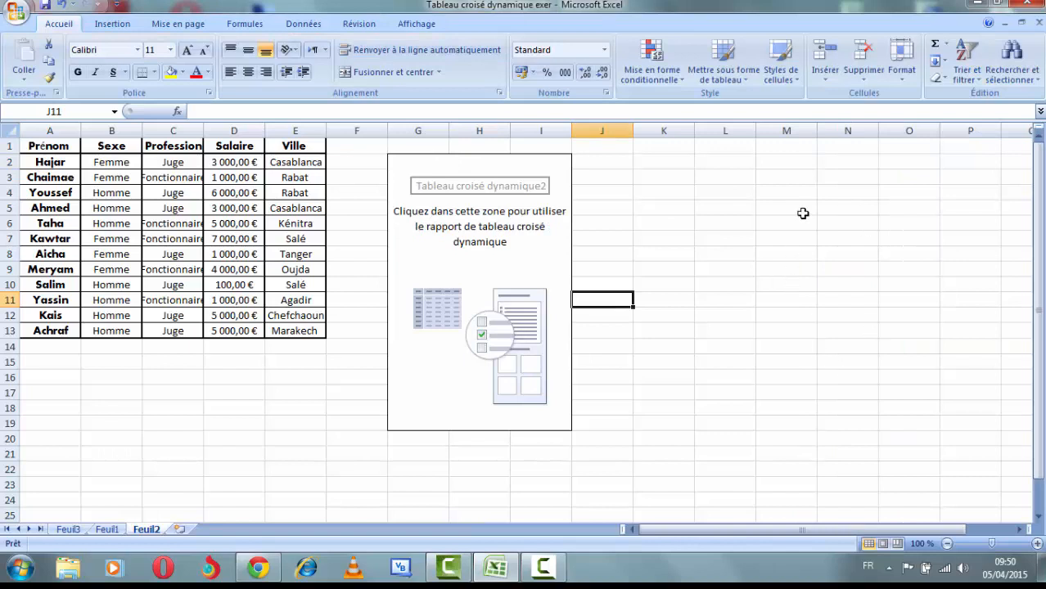
left_click(536, 296)
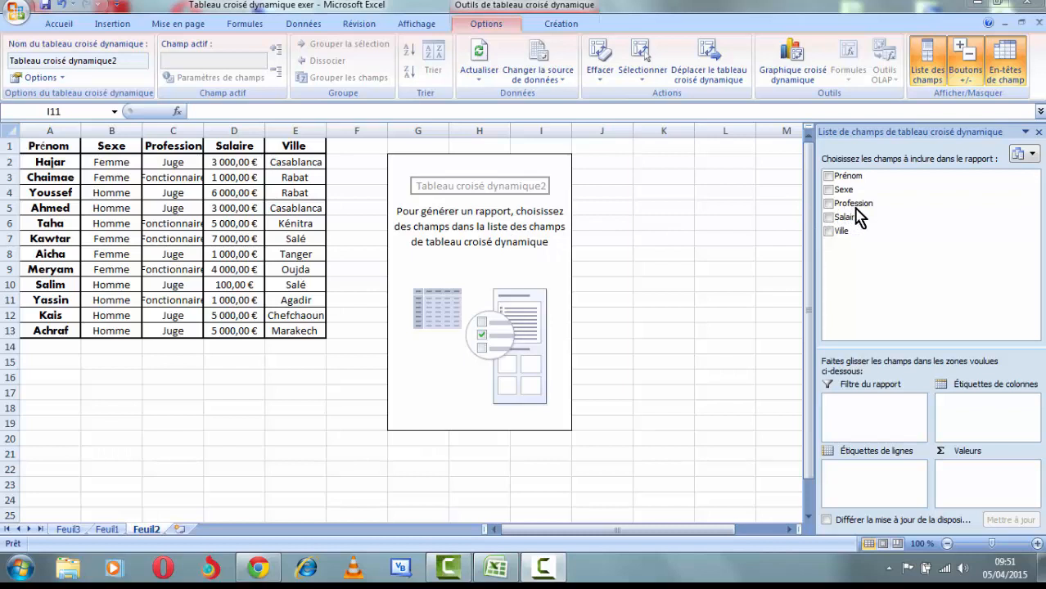
left_click(830, 219)
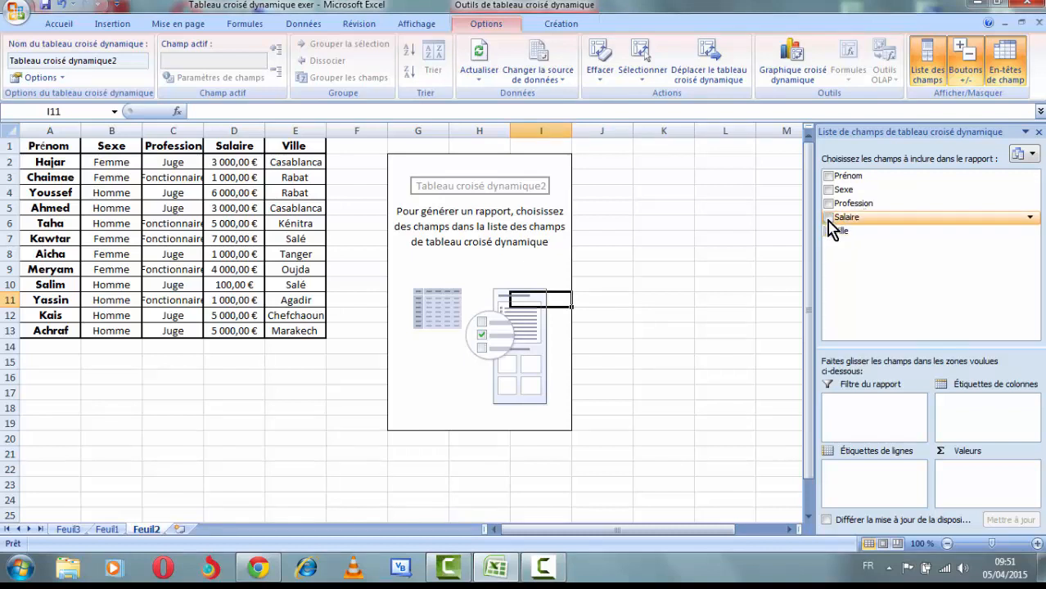
left_click(828, 219)
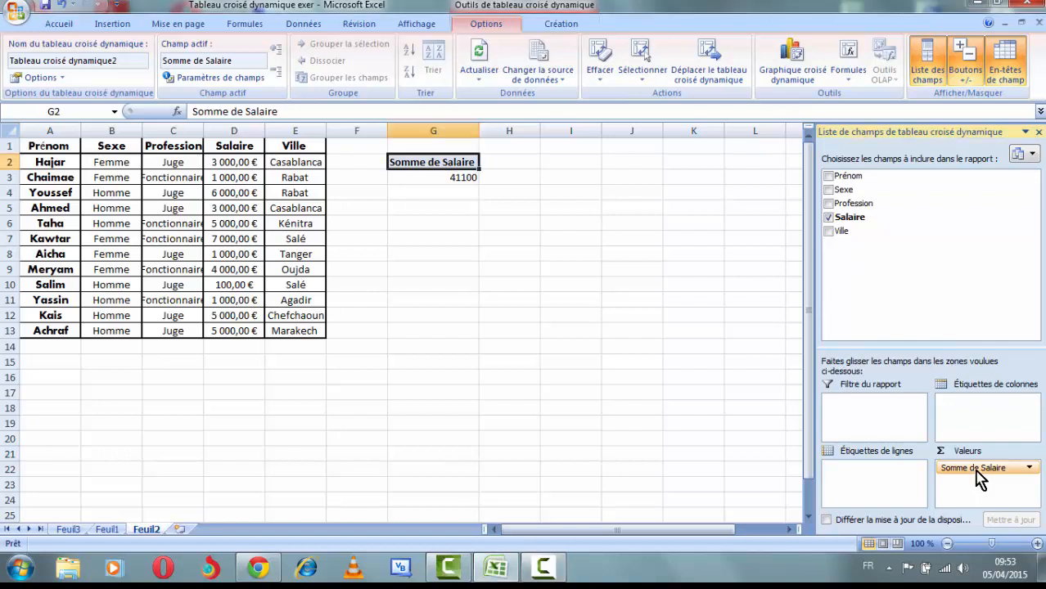
Change the summary calculation of the Salaire value field to Moyenne
left_click(973, 468)
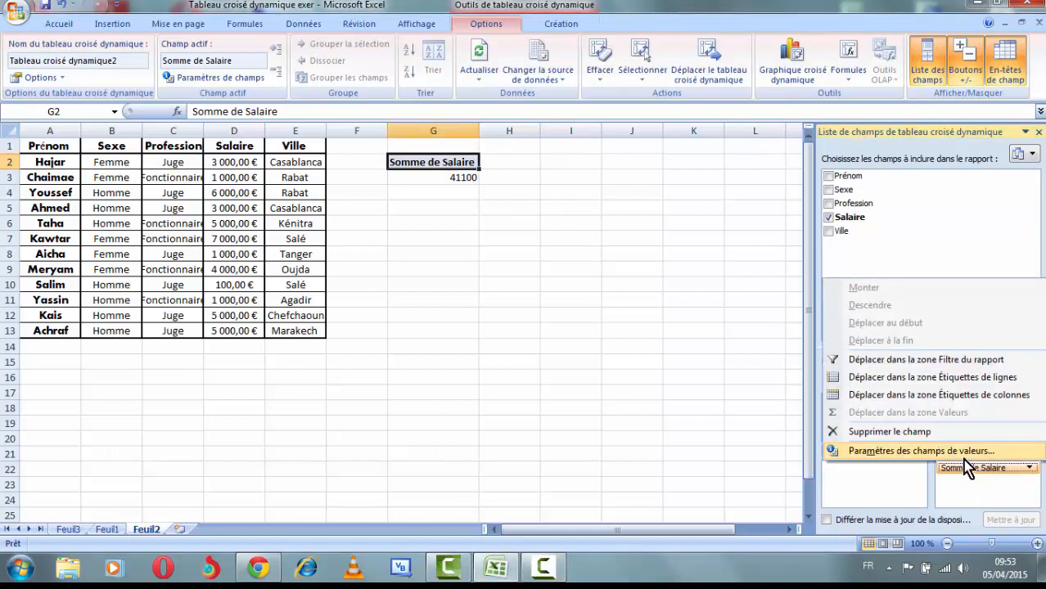
left_click(967, 455)
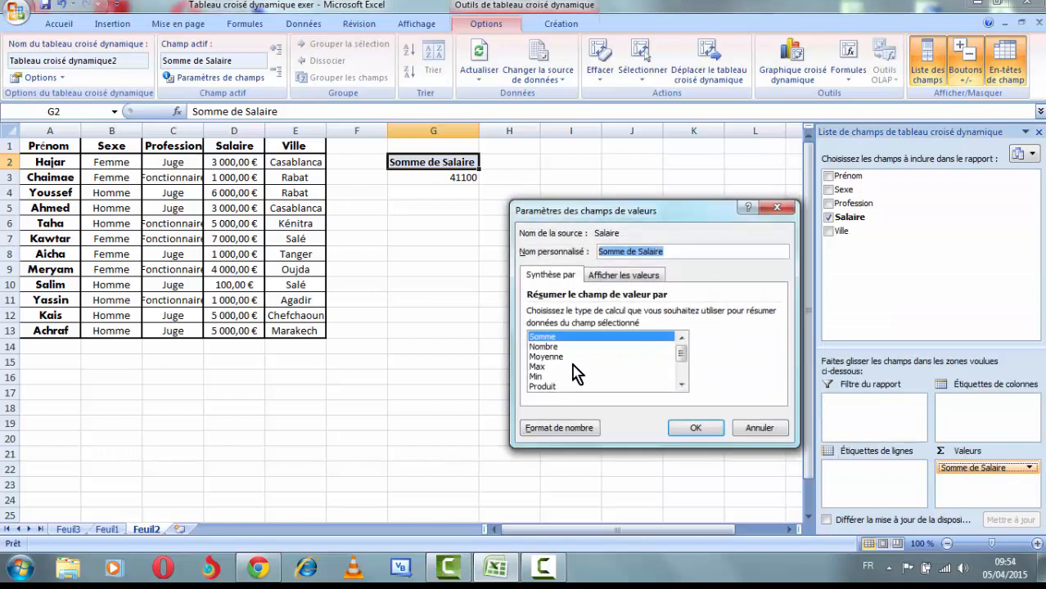
left_click(560, 357)
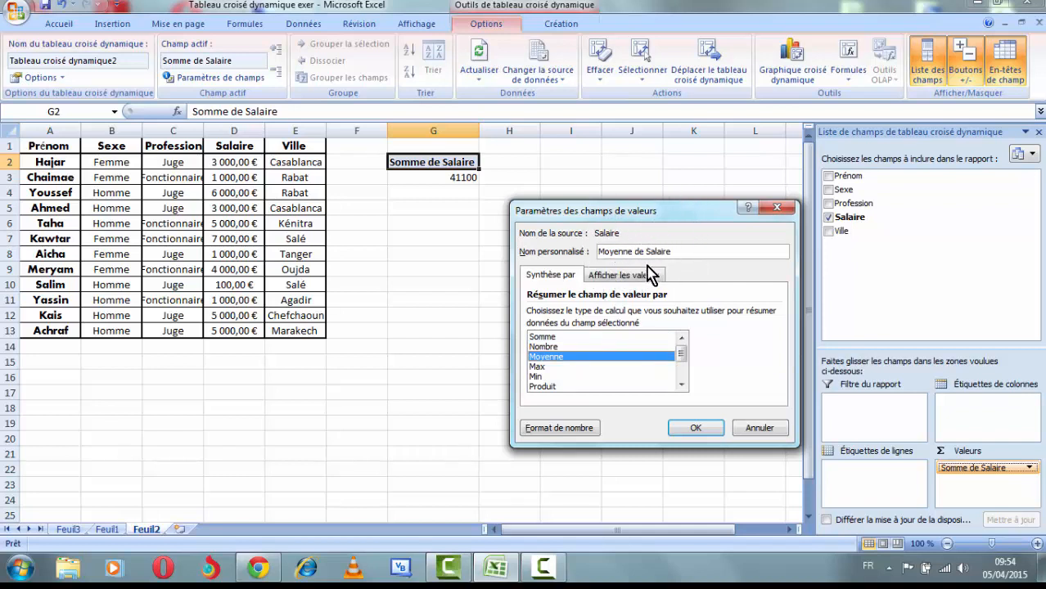
left_click(696, 428)
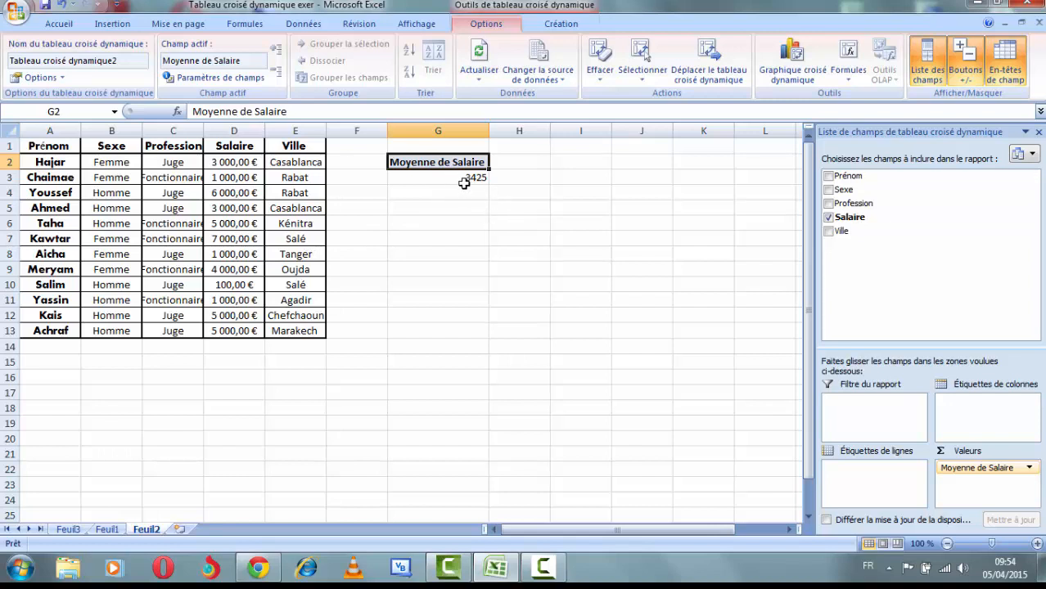
Format the average salary in G3 as Monétaire with 2 decimals and the € symbol
left_click(465, 179)
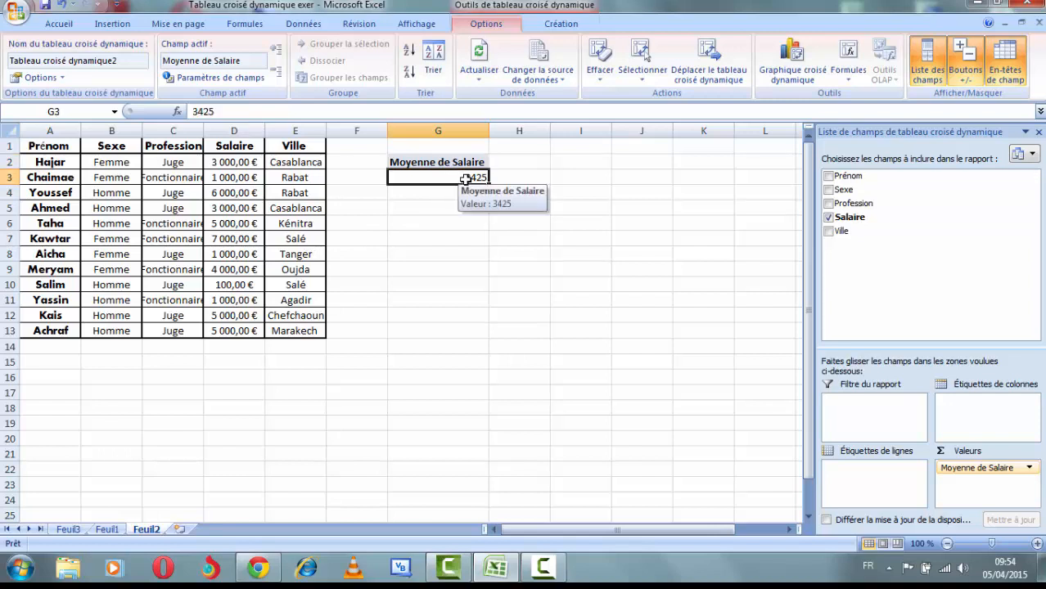
right_click(465, 179)
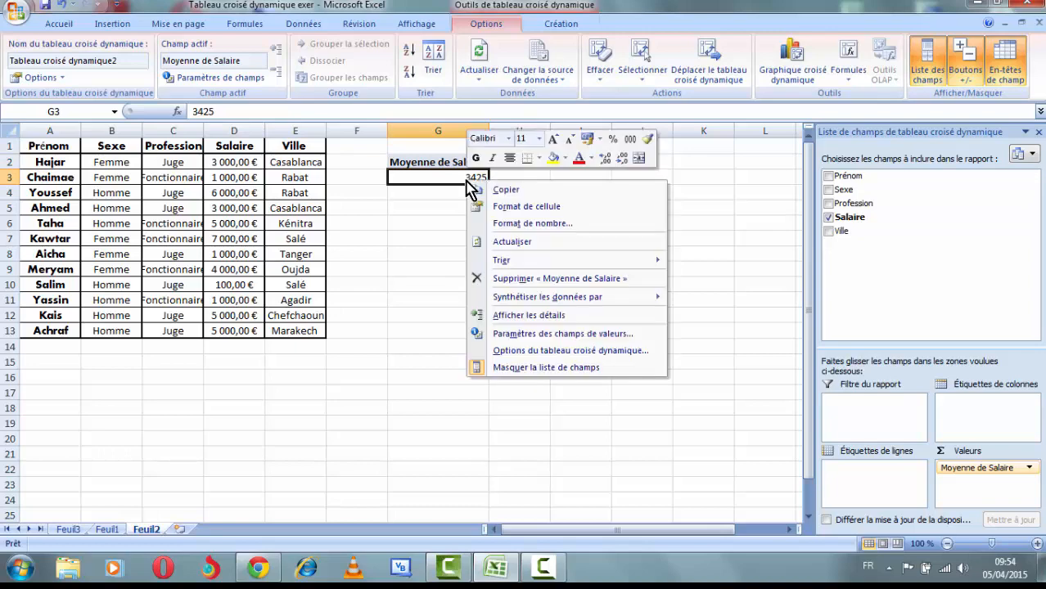
left_click(490, 224)
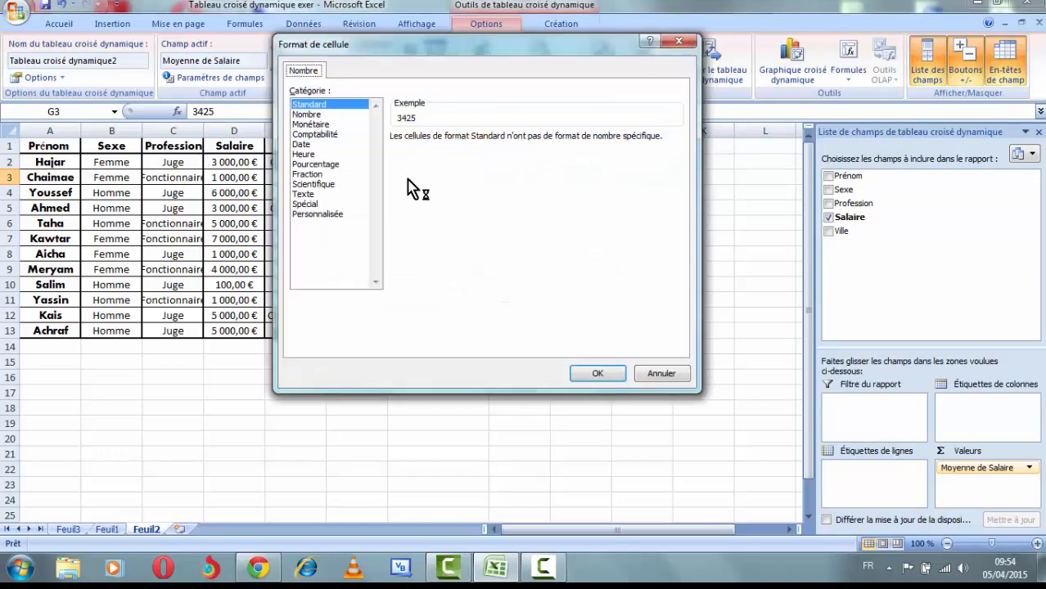
left_click(326, 125)
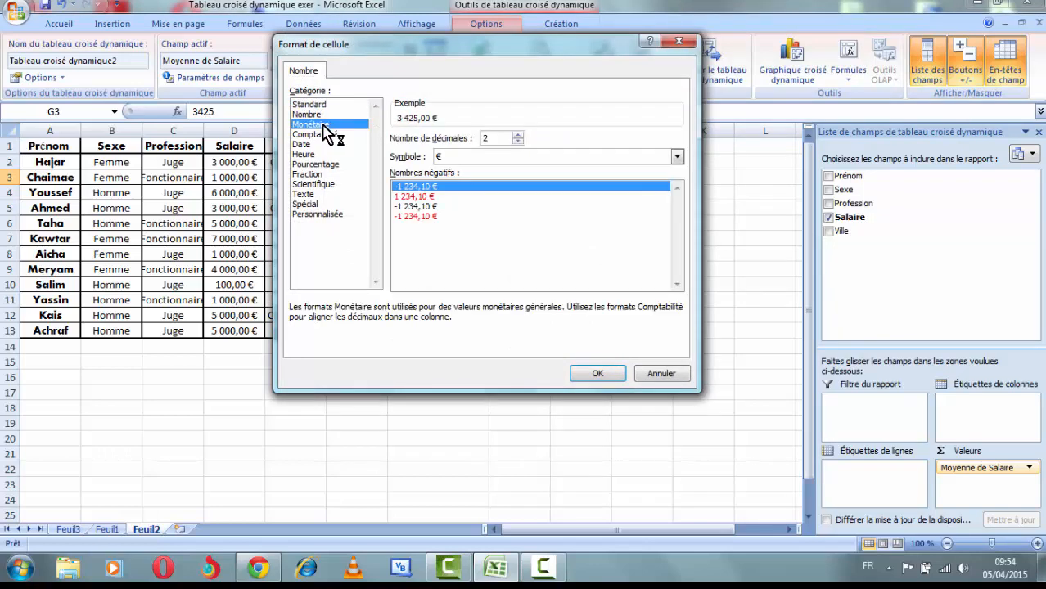
left_click(595, 373)
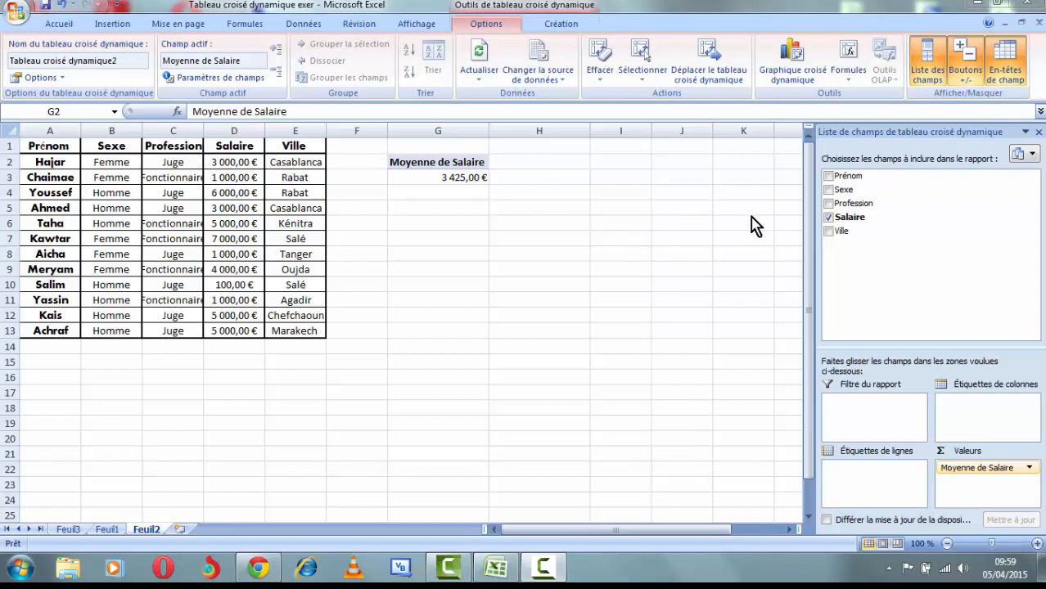
Add the Ville field to the pivot table and move it from the row labels to the column labels
left_click(830, 232)
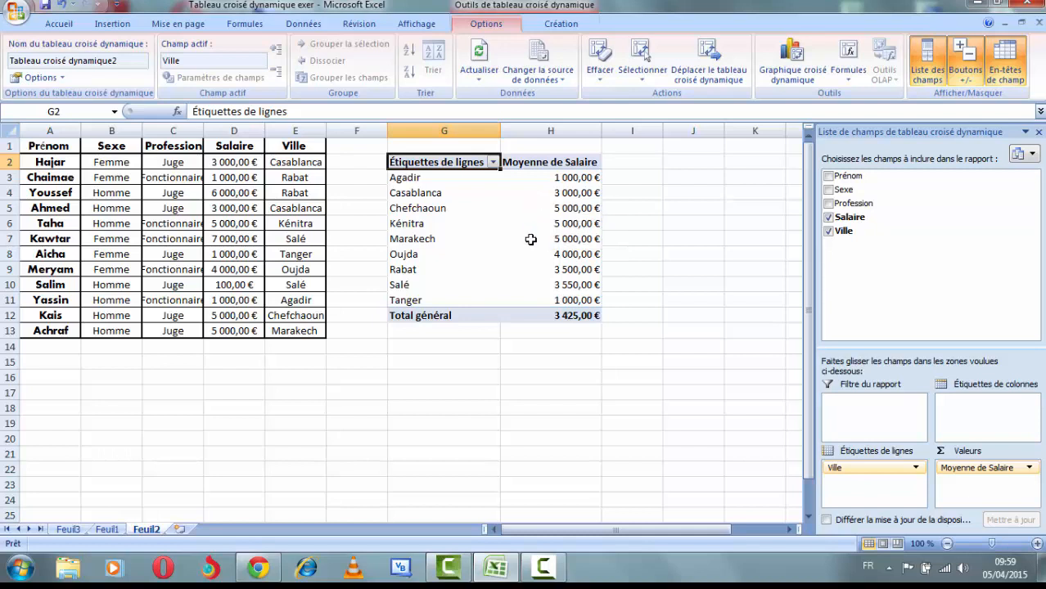
mouse_move(531, 239)
mouse_move(538, 288)
mouse_move(510, 308)
left_click_drag(882, 476, 962, 413)
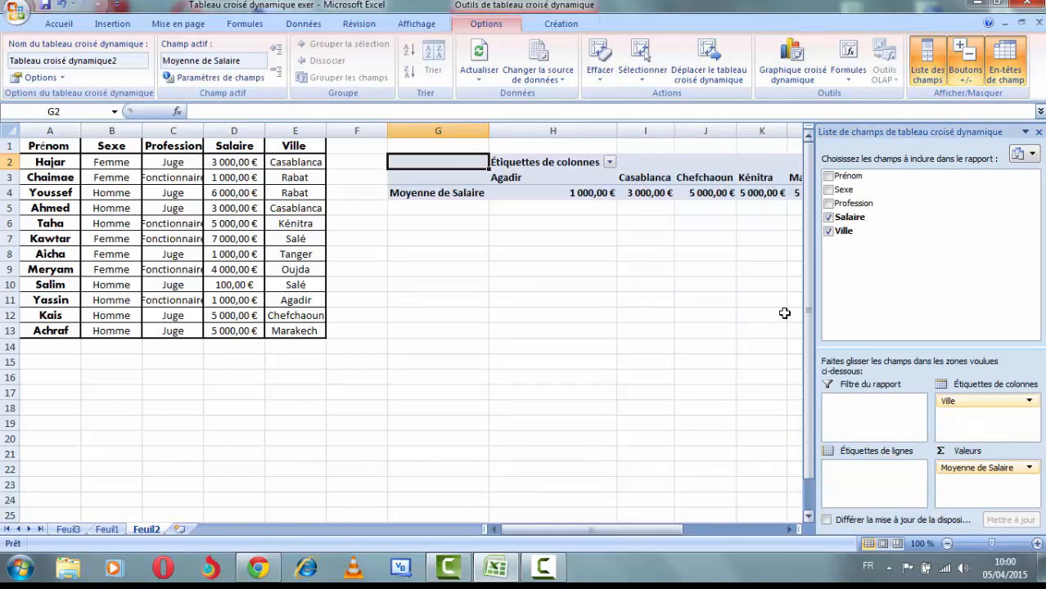
left_click_drag(630, 533, 727, 539)
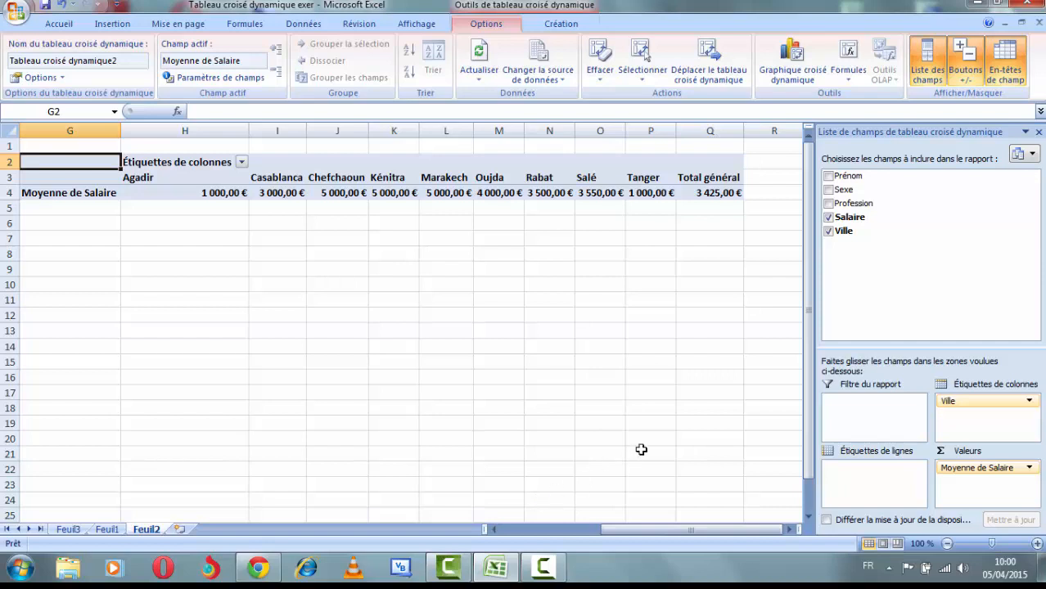
Add Sexe as row labels and move Ville from the column labels to the row labels above it
left_click(829, 190)
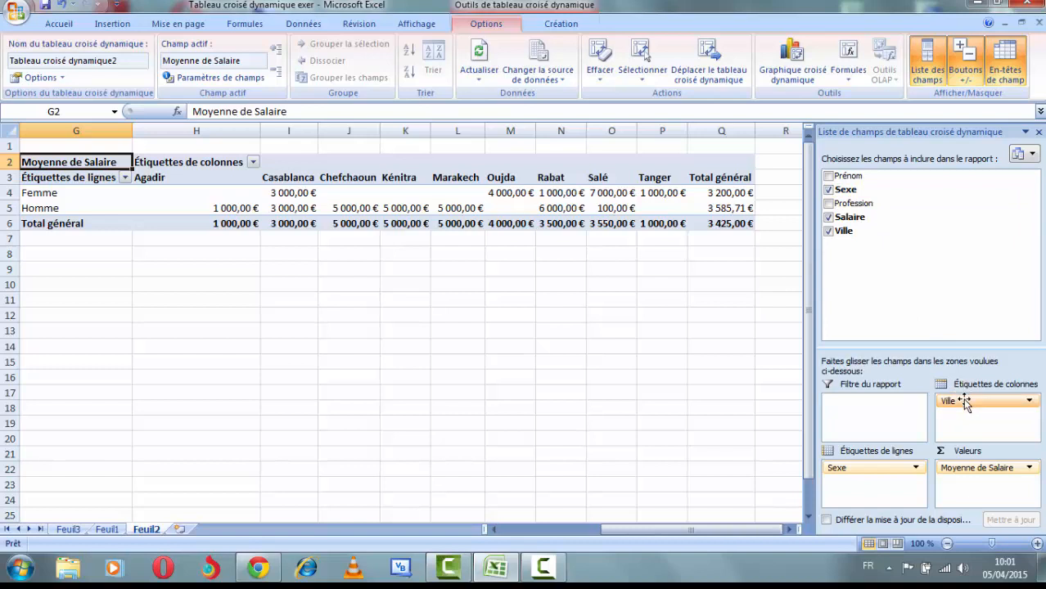
left_click_drag(965, 401, 866, 498)
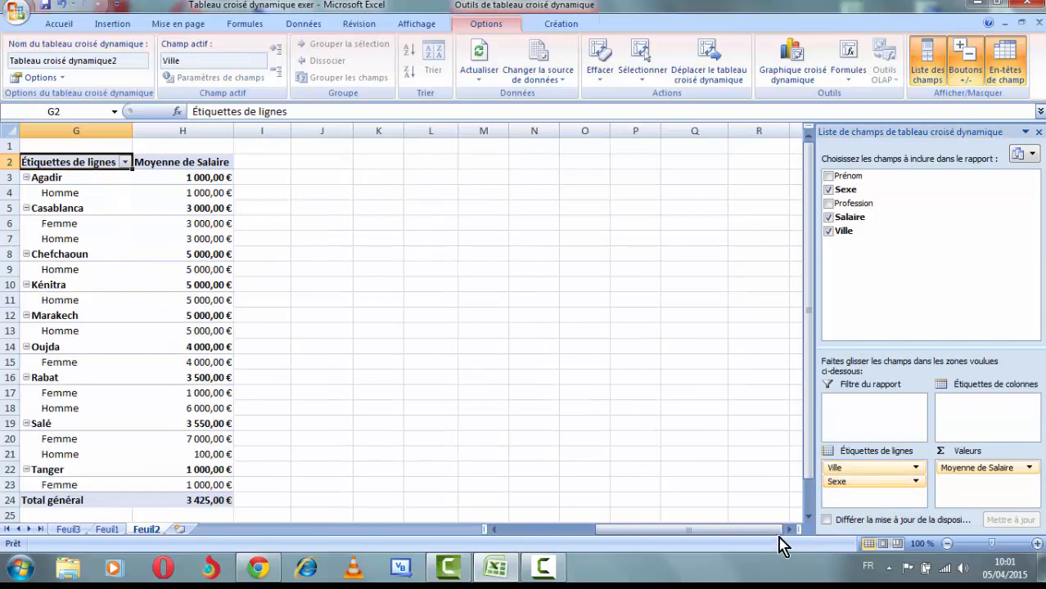
left_click_drag(766, 534, 665, 534)
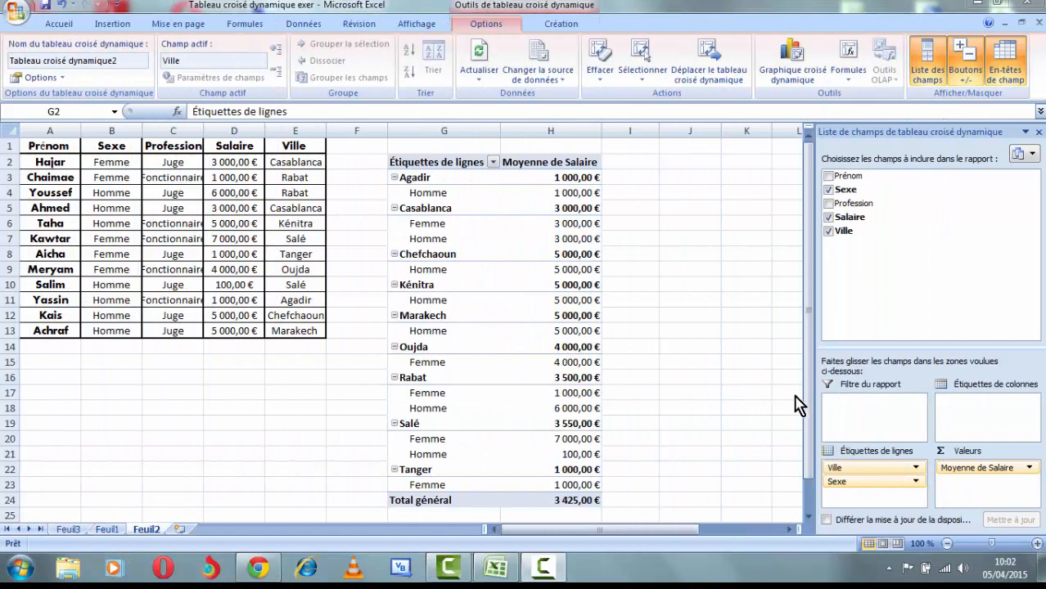
Examine the average salaries by gender for Rabat and Salé in the pivot table
mouse_move(813, 381)
left_mouse_down()
mouse_move(814, 417)
mouse_move(815, 397)
left_mouse_up()
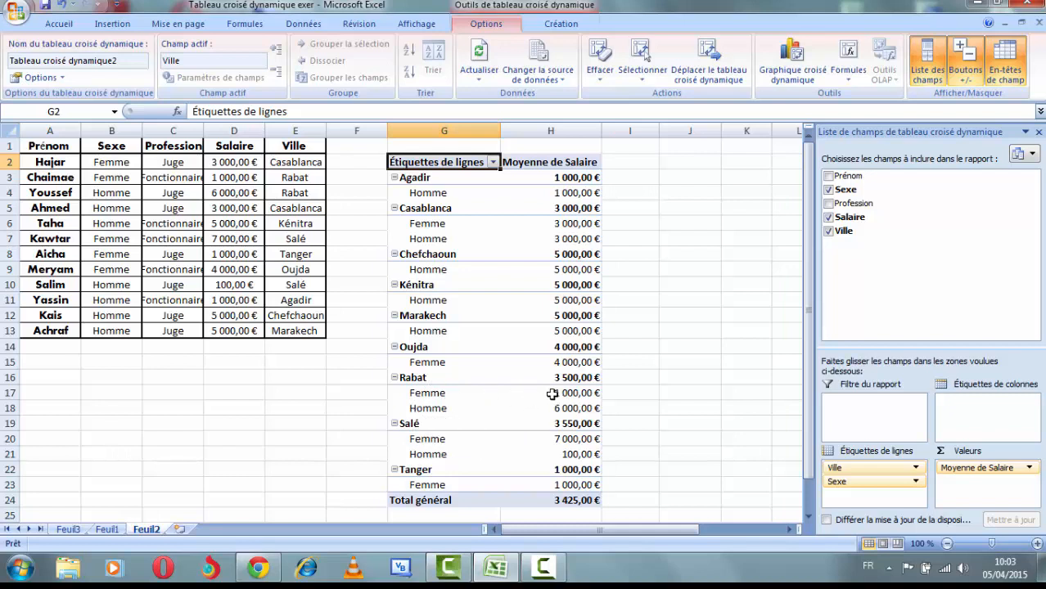
mouse_move(568, 407)
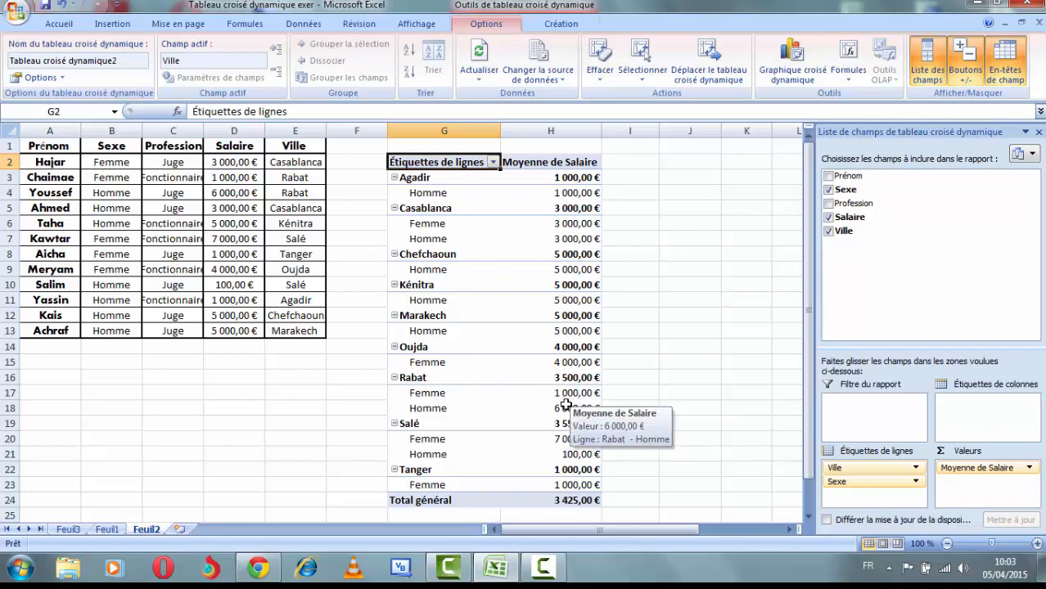
mouse_move(509, 425)
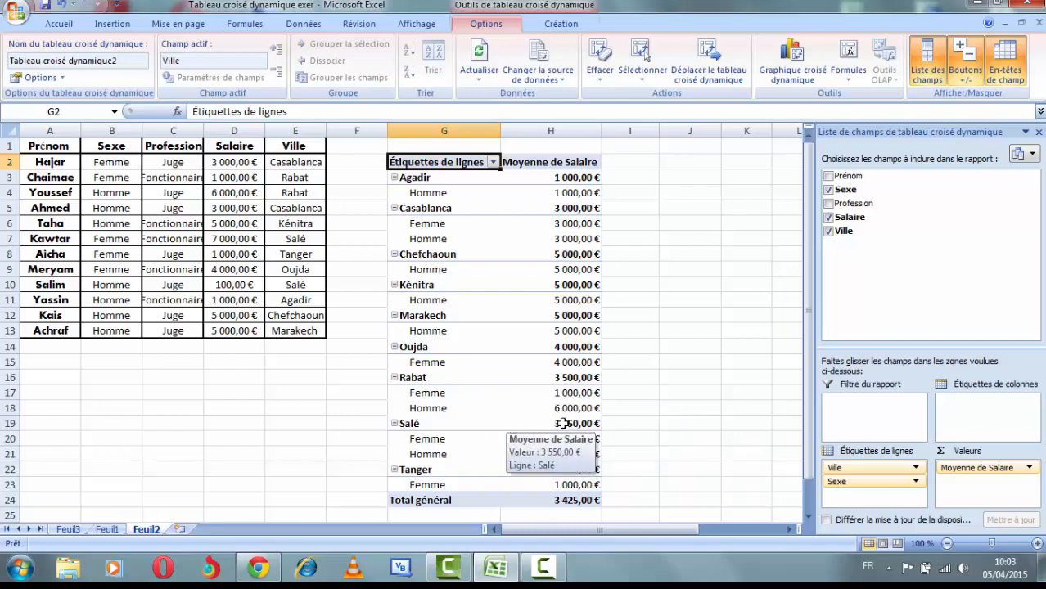
mouse_move(530, 455)
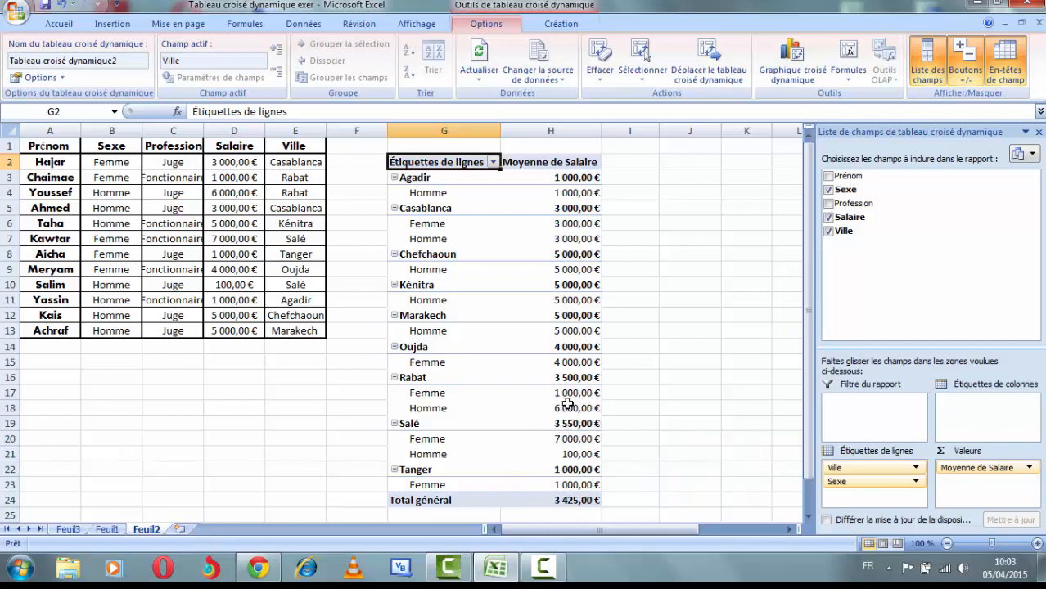
mouse_move(576, 435)
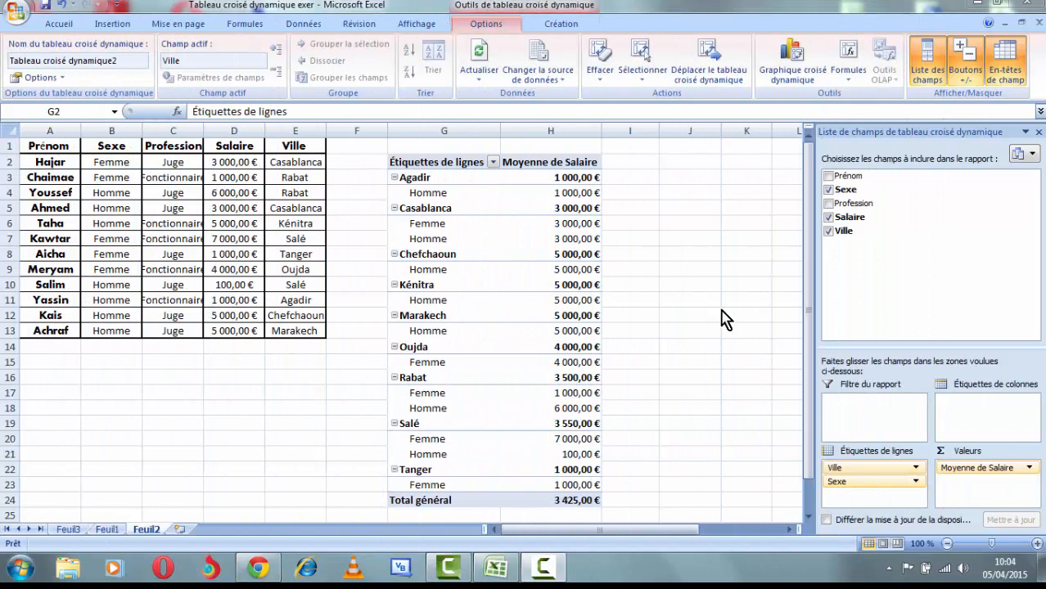
Add the Profession field, try it as column labels, and return it to the row labels below Sexe
left_click(828, 205)
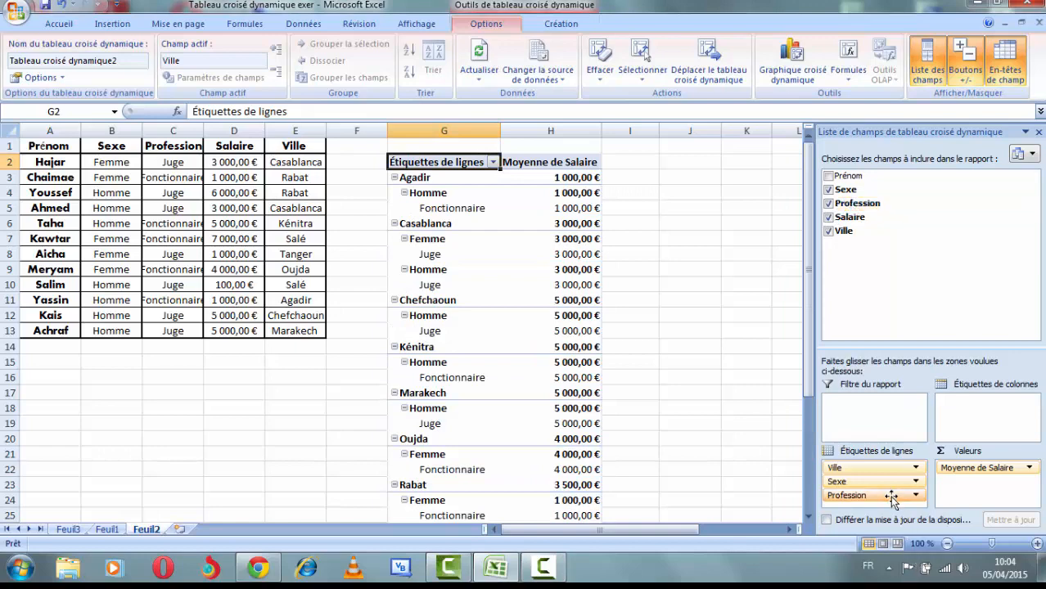
left_click_drag(892, 496, 972, 417)
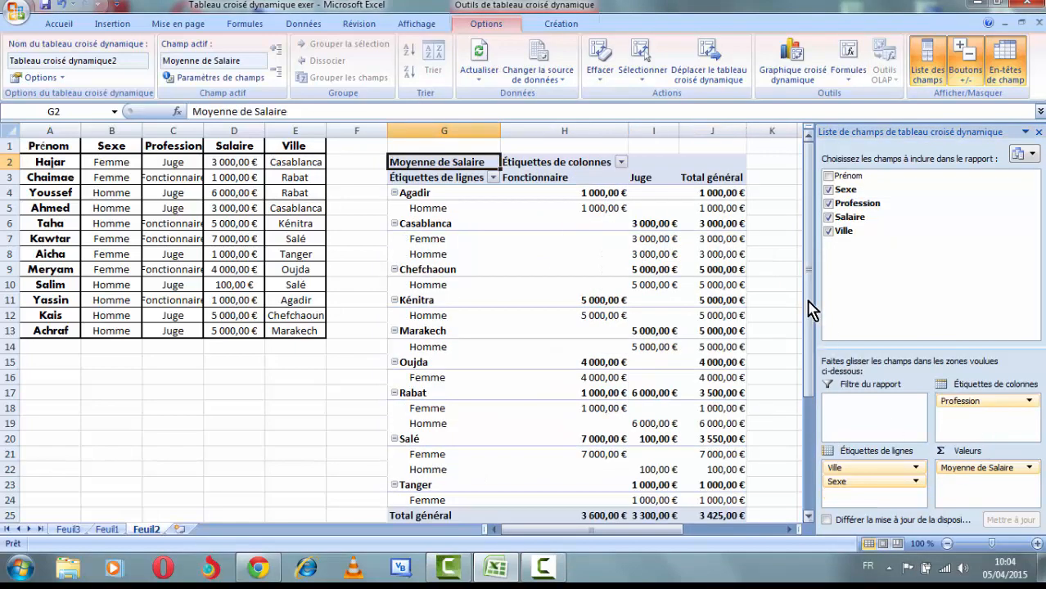
left_click_drag(813, 304, 814, 316)
mouse_move(812, 316)
left_mouse_down()
mouse_move(816, 378)
mouse_move(809, 309)
left_mouse_up()
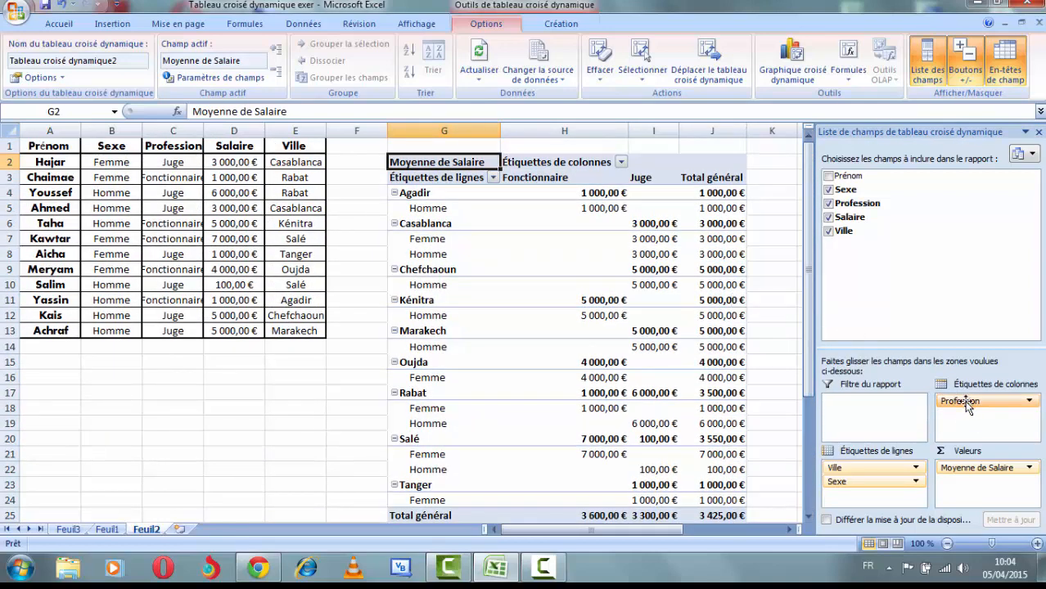
left_click_drag(969, 407, 893, 502)
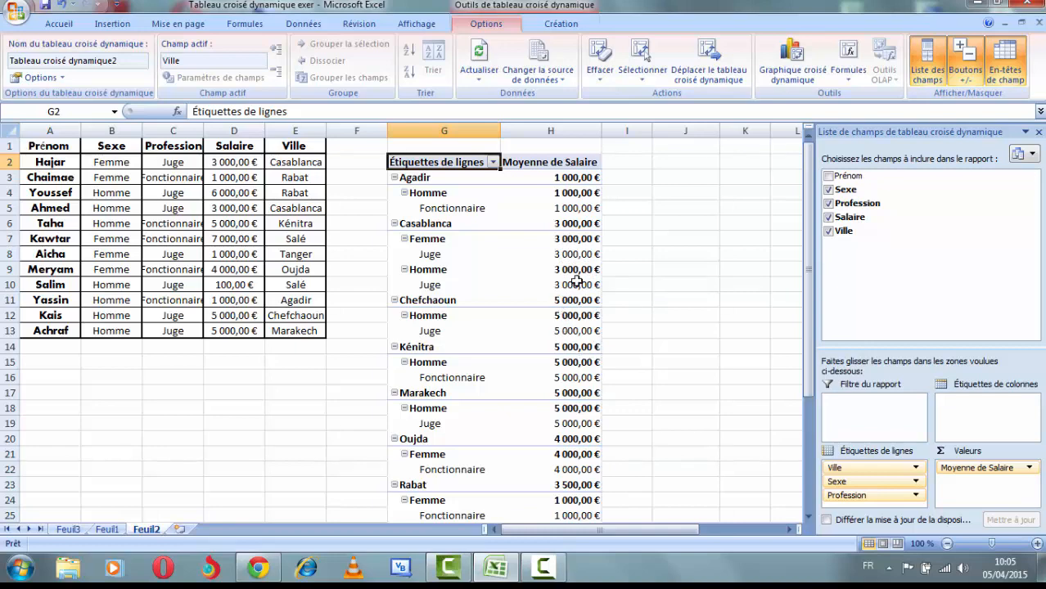
mouse_move(810, 251)
left_mouse_down()
mouse_move(814, 397)
mouse_move(801, 263)
left_mouse_up()
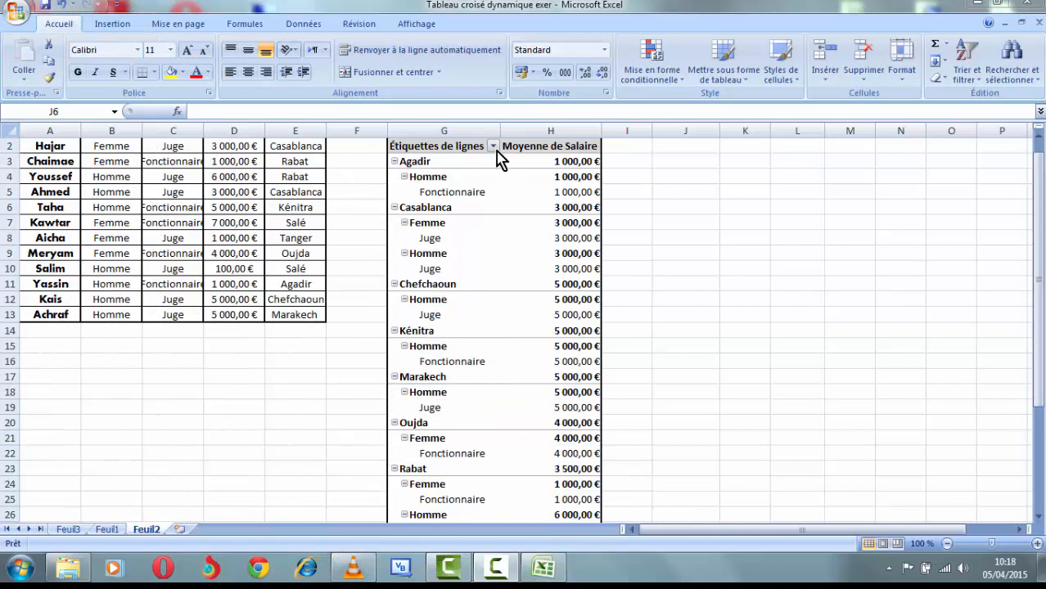
Filter the Ville row labels to exclude Agadir, Casablanca, Chefchaoun and Kénitra from the pivot table
left_click(493, 147)
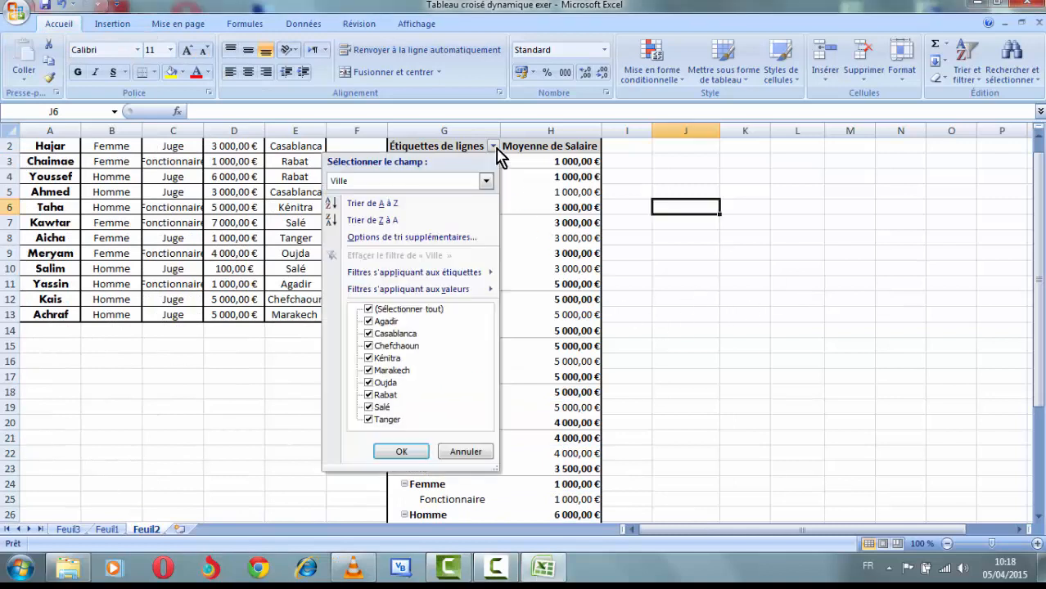
left_click(369, 322)
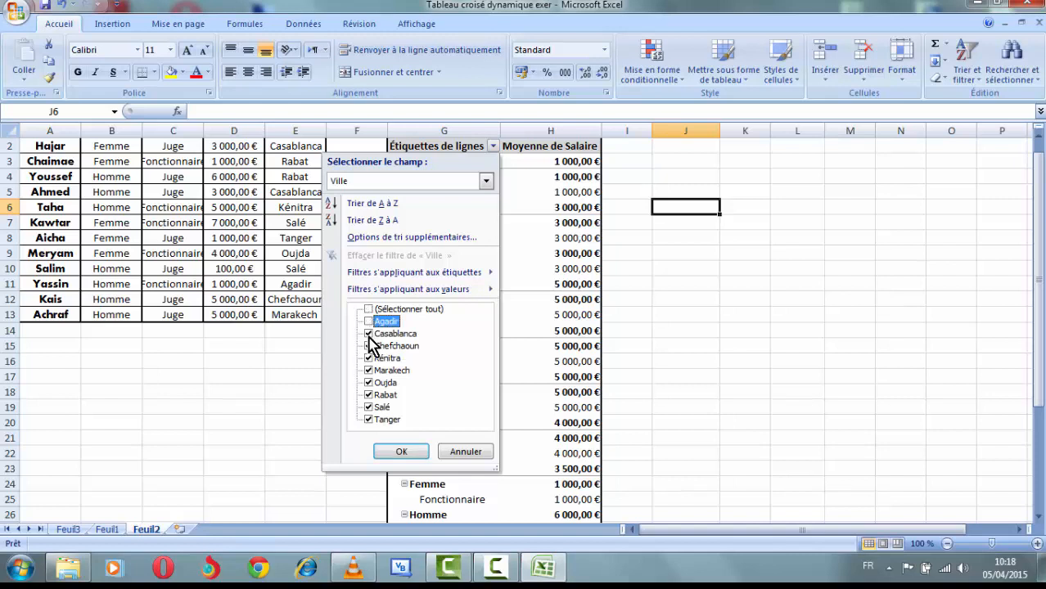
left_click(368, 333)
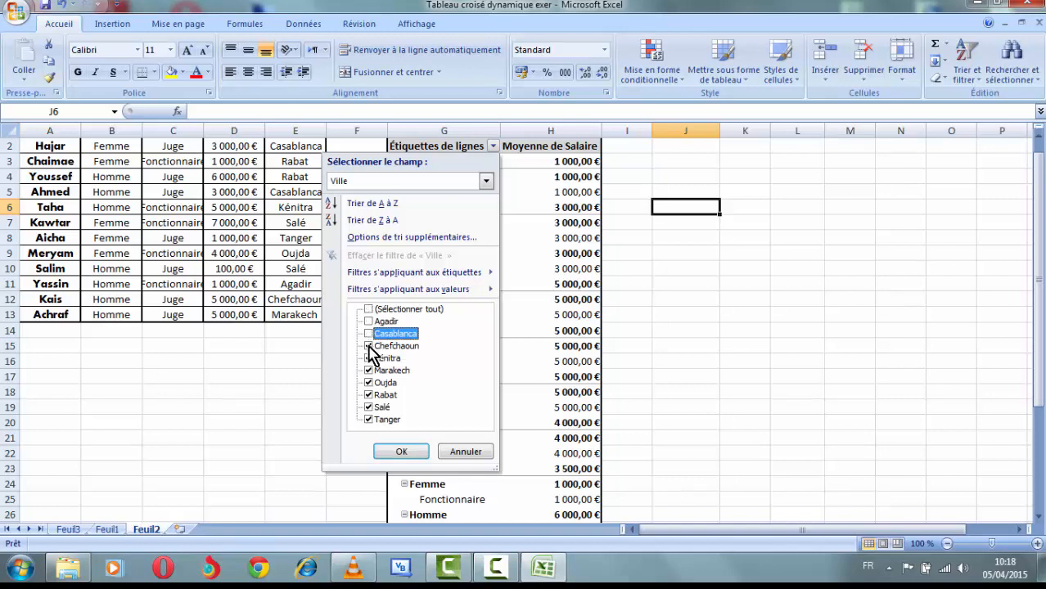
left_click(369, 346)
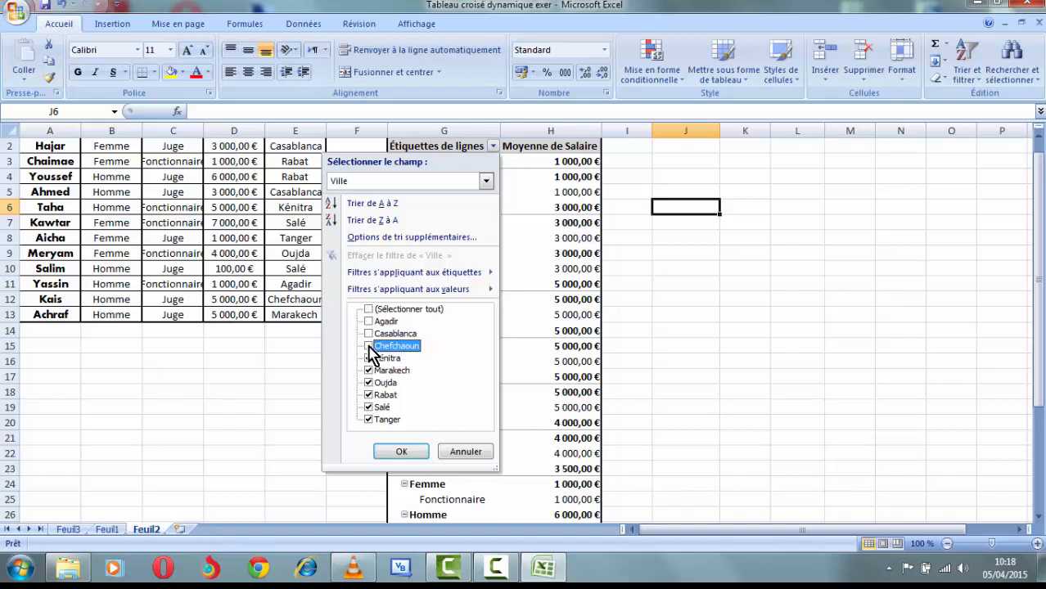
left_click(369, 358)
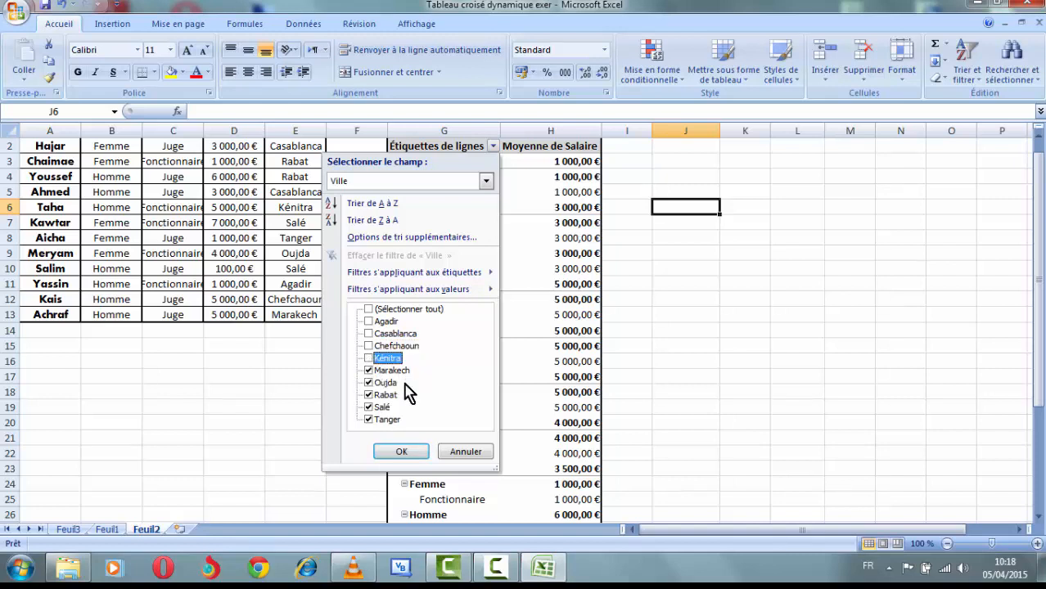
left_click(407, 455)
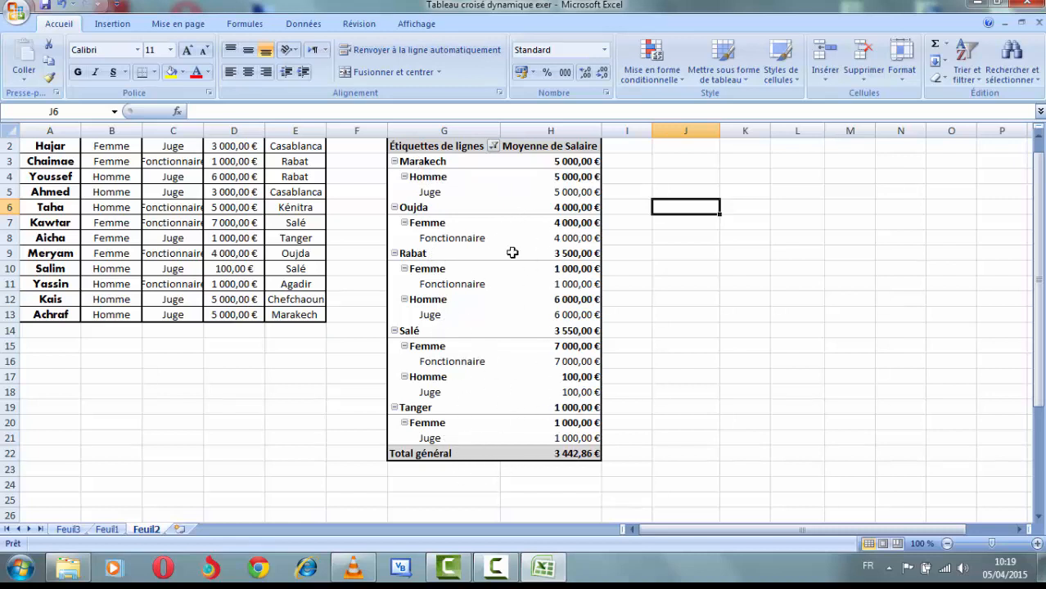
Restore all cities in the Ville filter of the pivot table
left_click(494, 146)
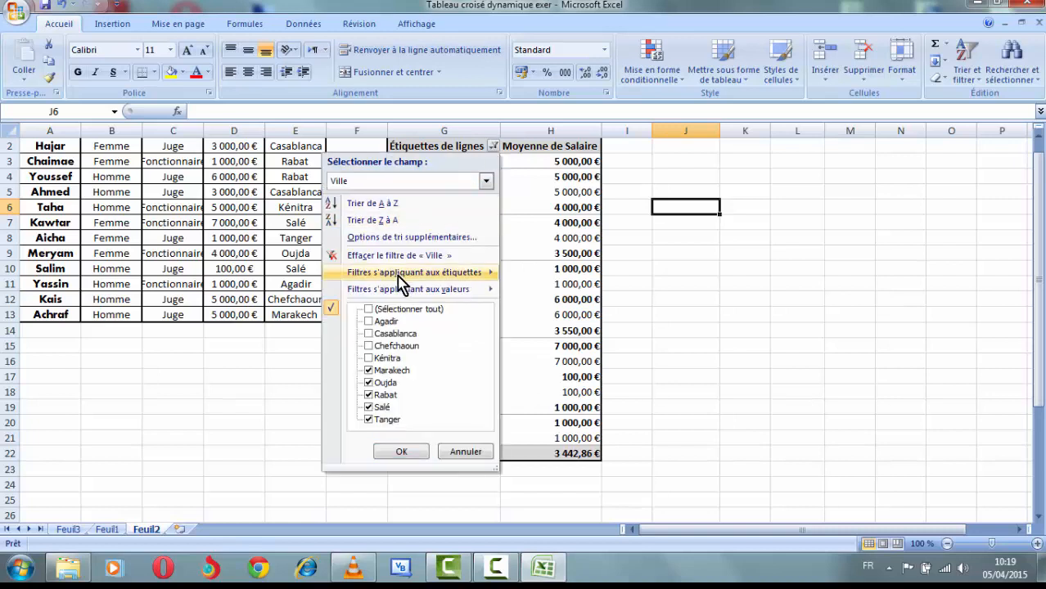
left_click(373, 309)
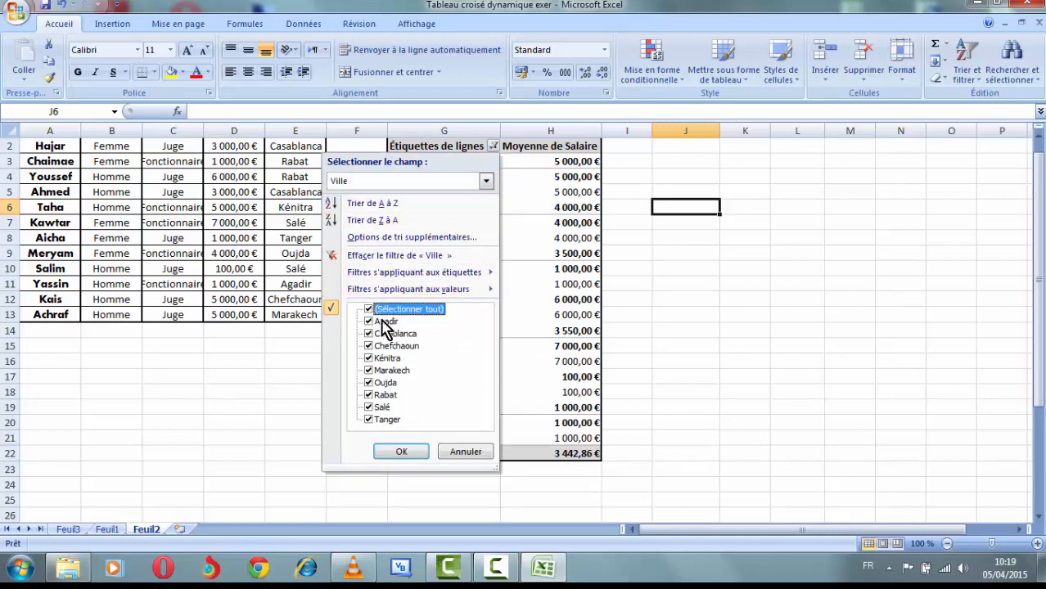
left_click(402, 453)
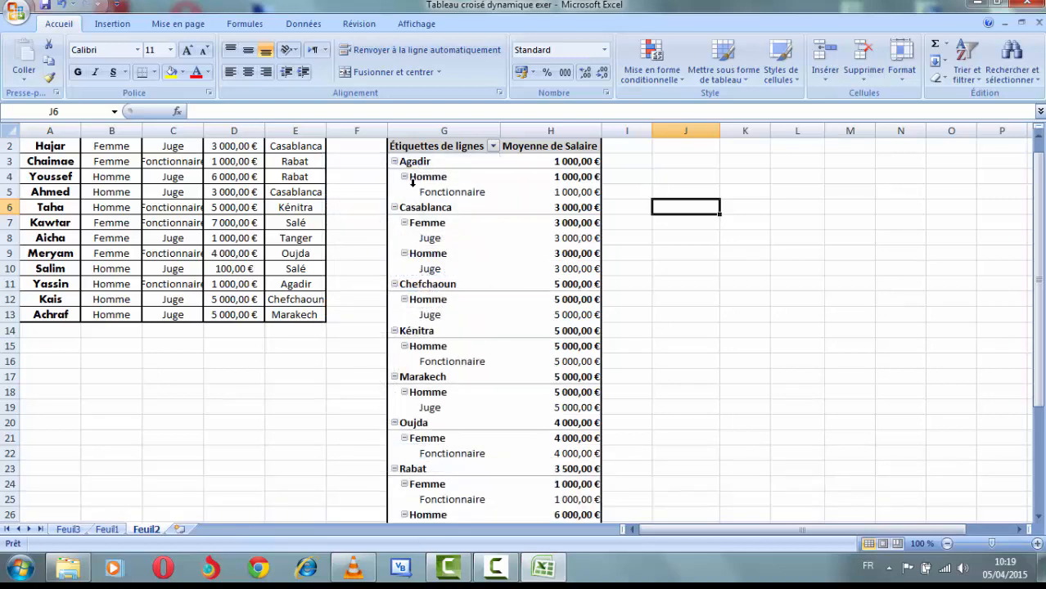
Try a light blue and a light red pivot table style on the whole salary pivot table
left_click_drag(410, 148, 556, 501)
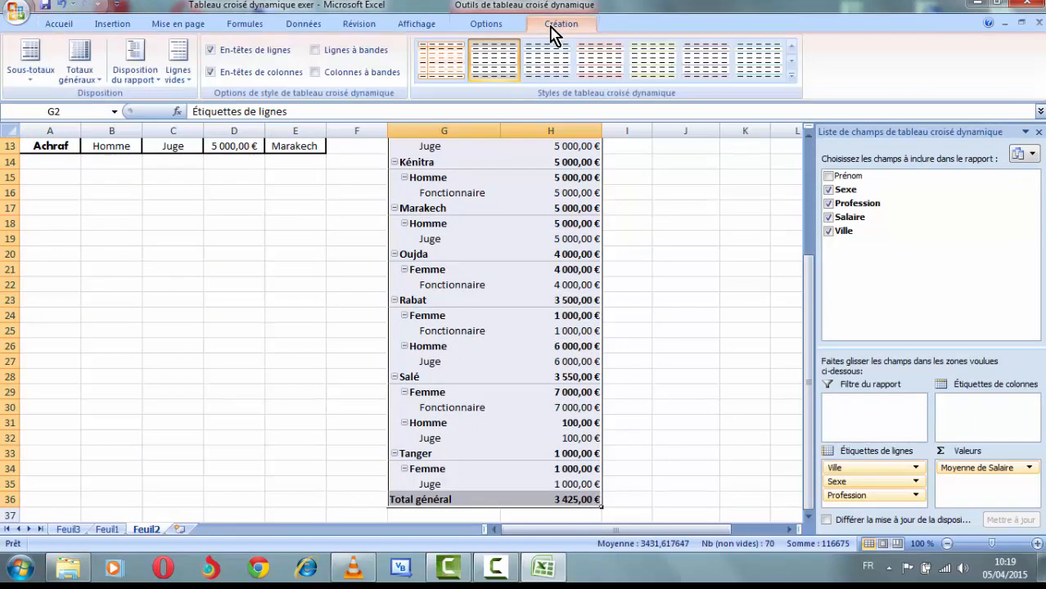
left_click(557, 24)
scroll(573, 245, "up", 4)
left_click(651, 210)
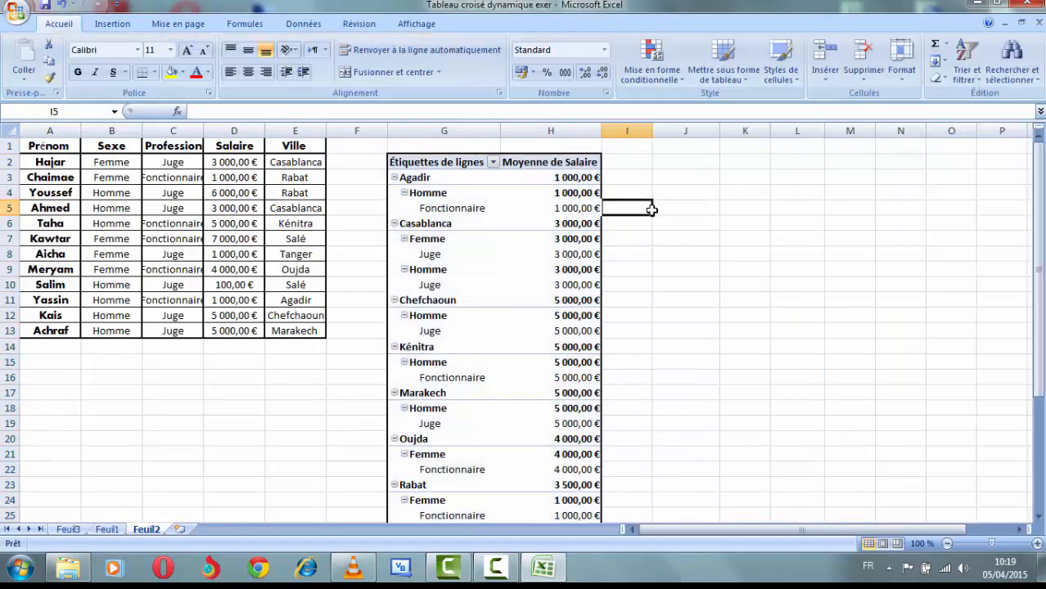
left_click_drag(434, 162, 556, 499)
left_click(602, 65)
left_click(683, 217)
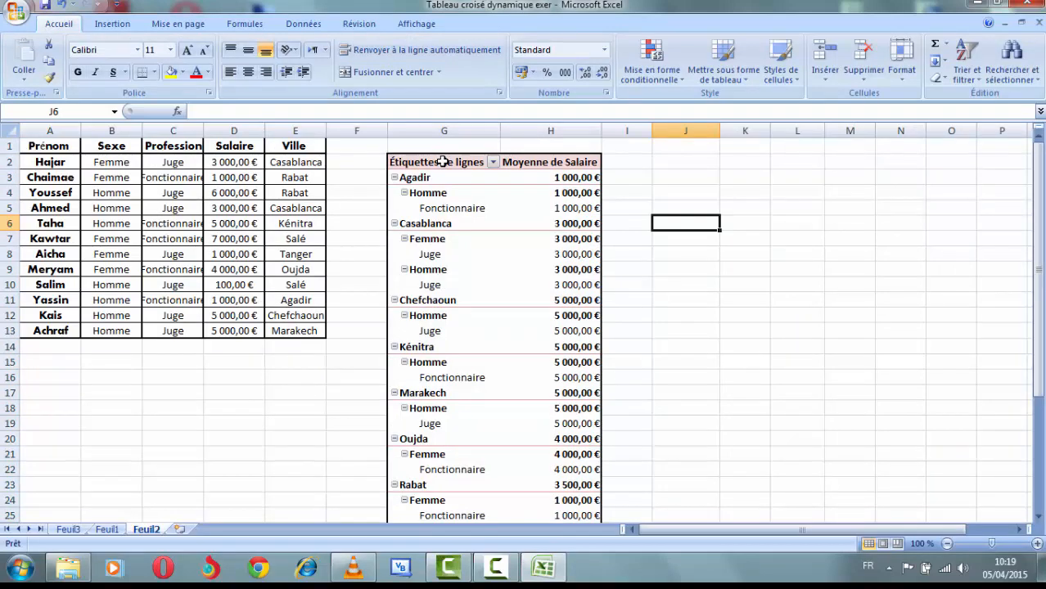
Try a gridded teal pivot table style on the whole salary pivot table
left_click_drag(442, 162, 532, 502)
left_click(792, 63)
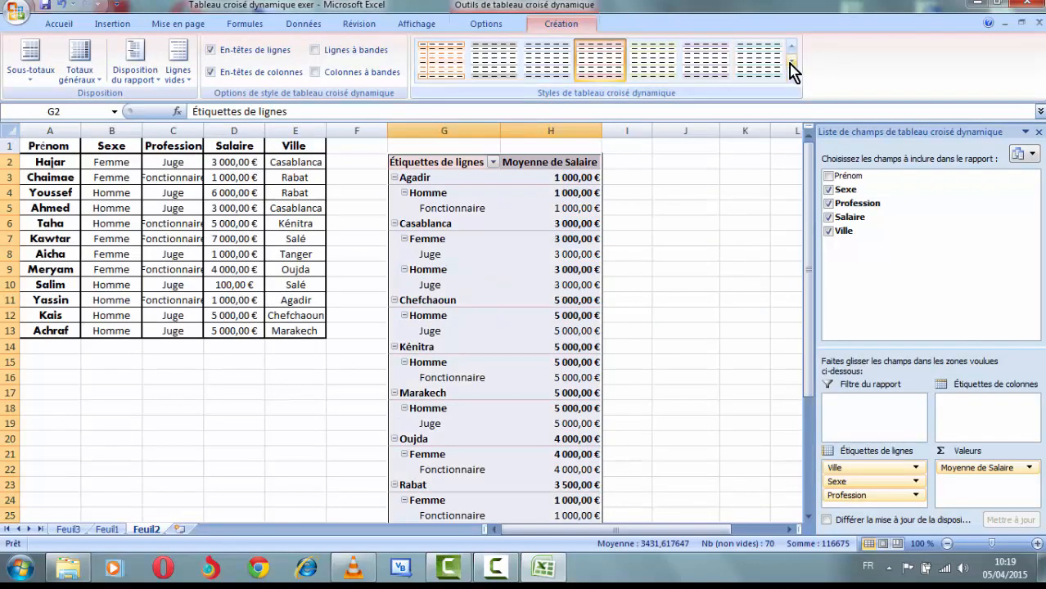
left_click(792, 68)
left_click(753, 65)
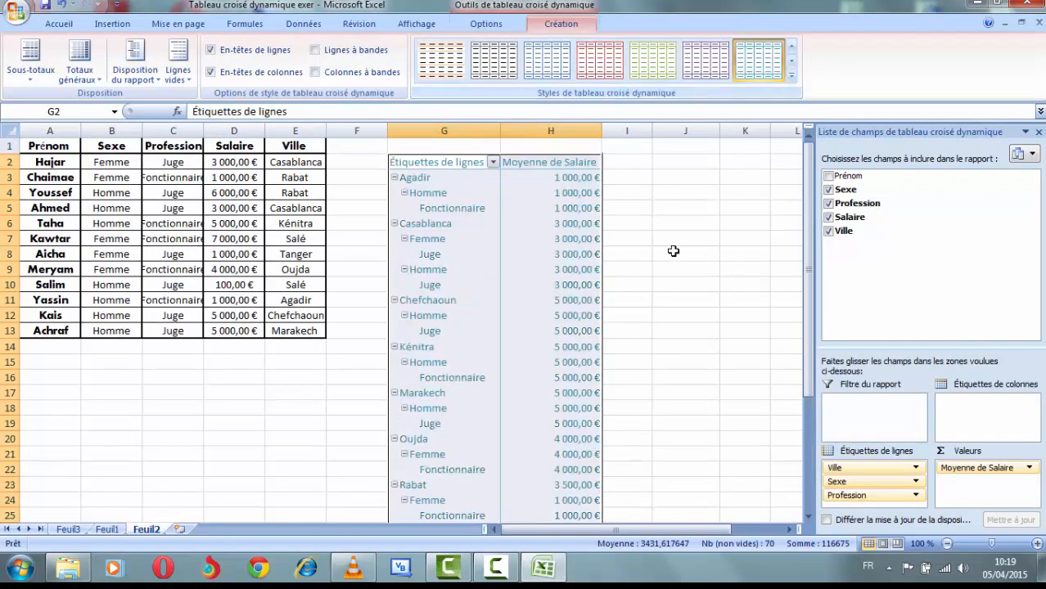
left_click(672, 251)
Try the gridded purple style on the whole pivot table and settle on the orange style from the same row
left_click_drag(465, 165, 556, 499)
left_click(702, 63)
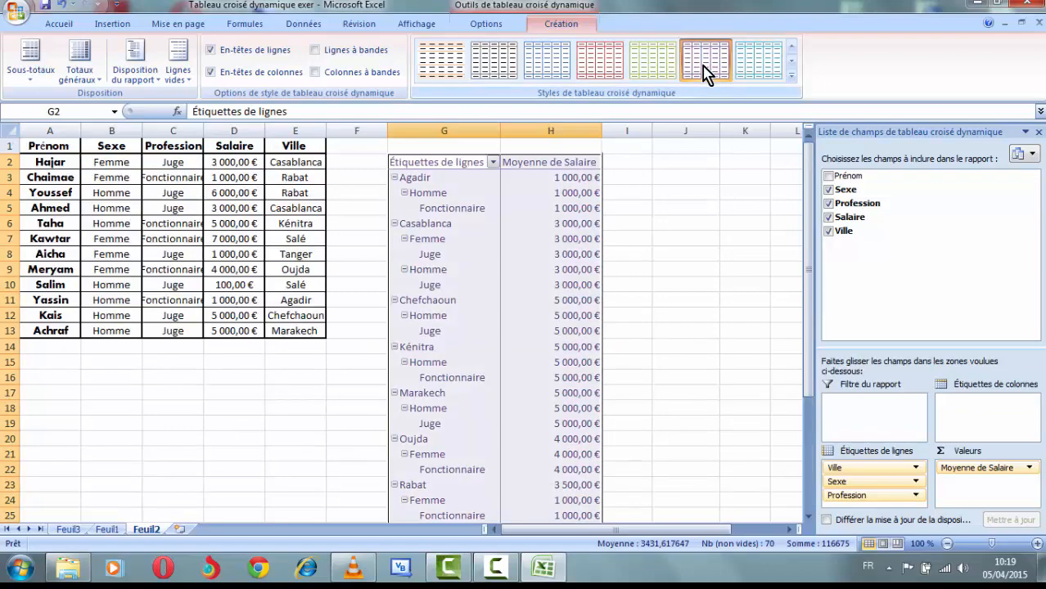
left_click(463, 64)
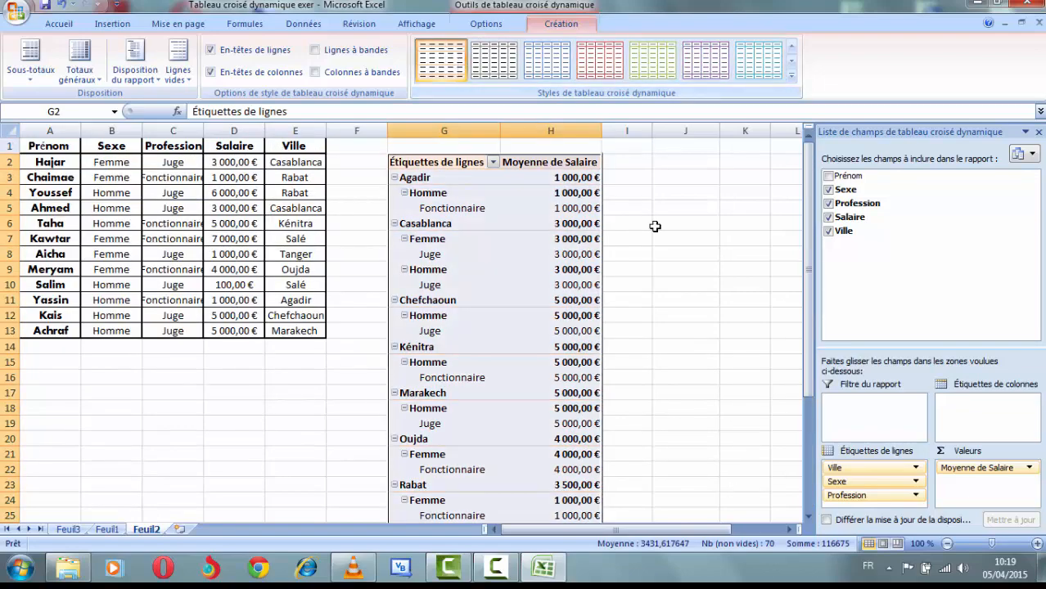
left_click(655, 226)
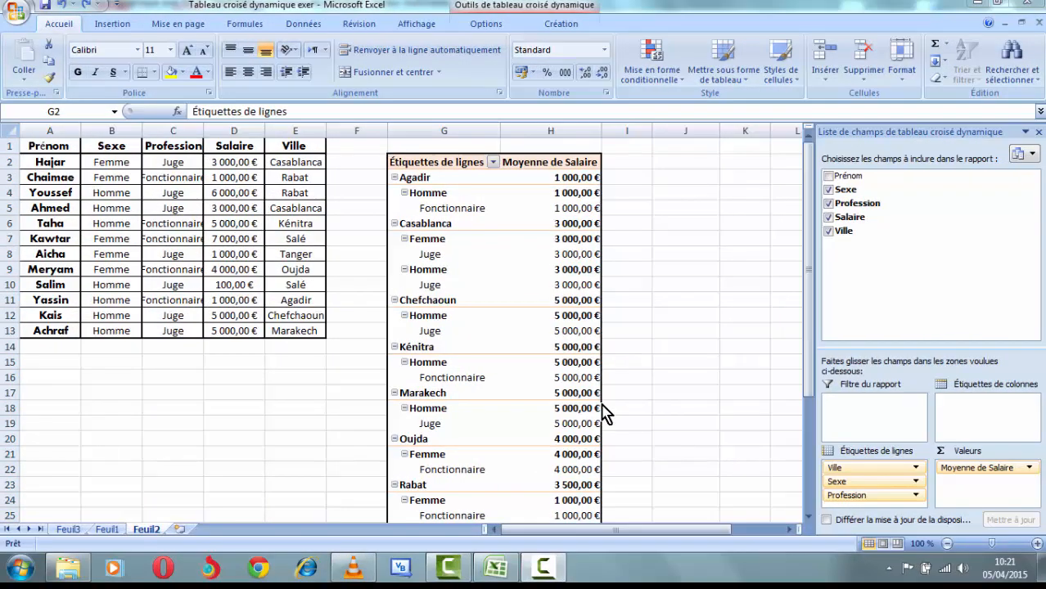
Rename the pivot table's row labels header in G2 to Villes
left_click(479, 163)
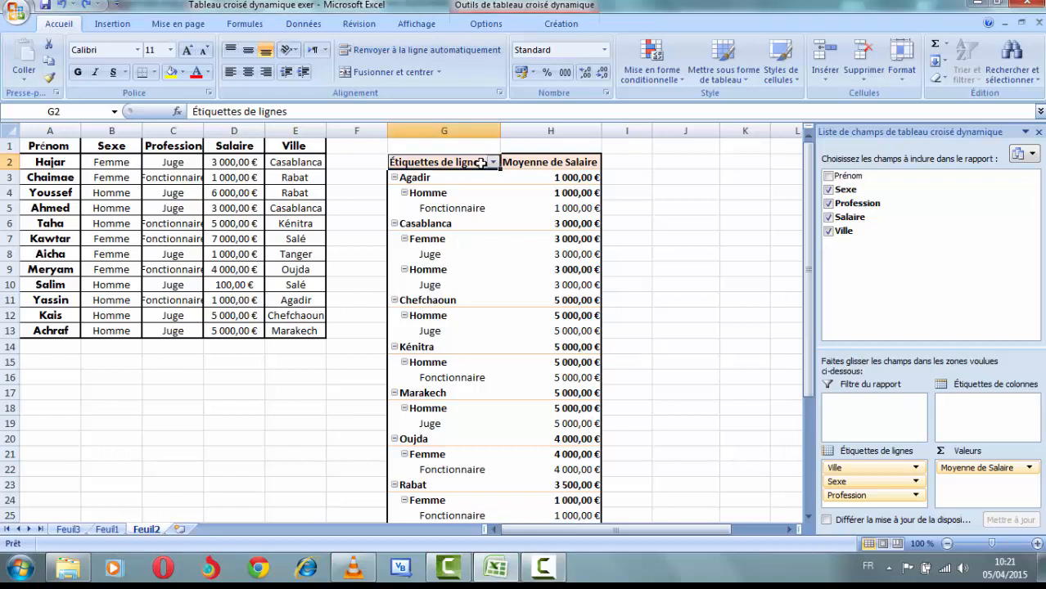
key("BackSpace")
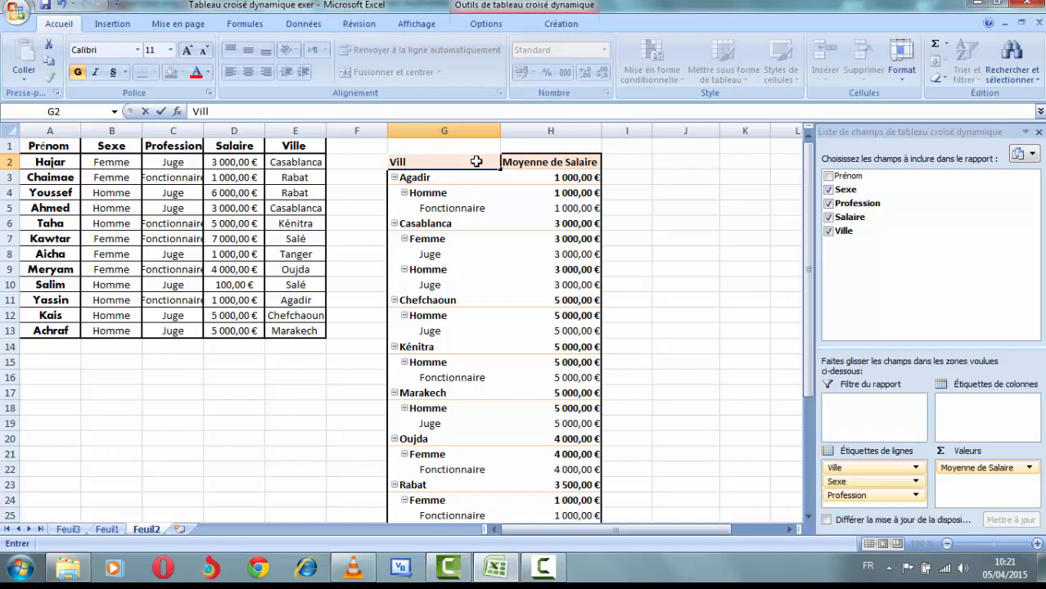
type("Villes")
key("Return")
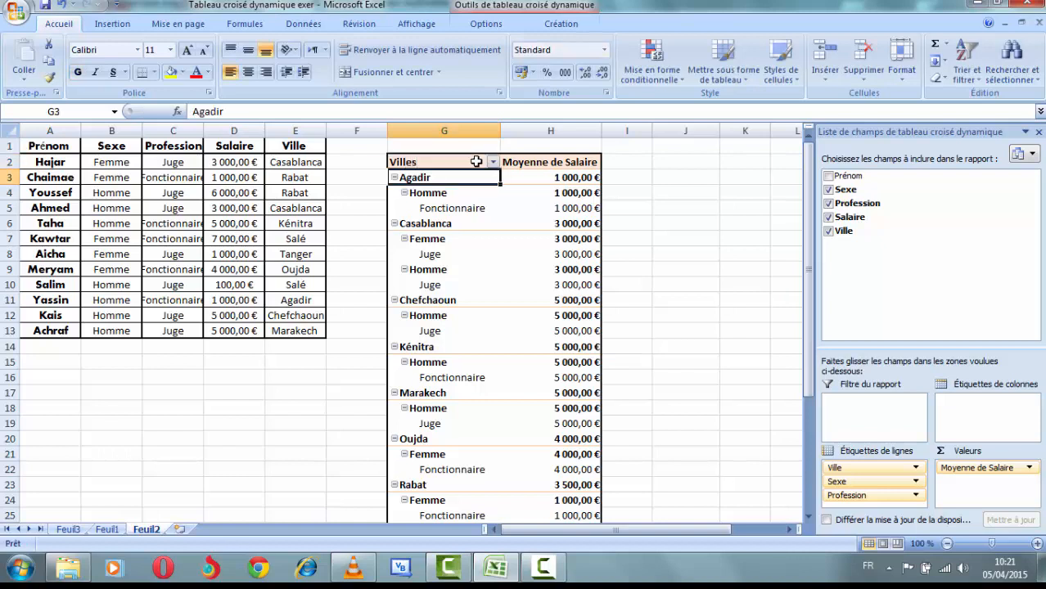
left_click(522, 260)
Rename the average salary header in H2 to Salaire ( Moyen)
left_click(545, 162)
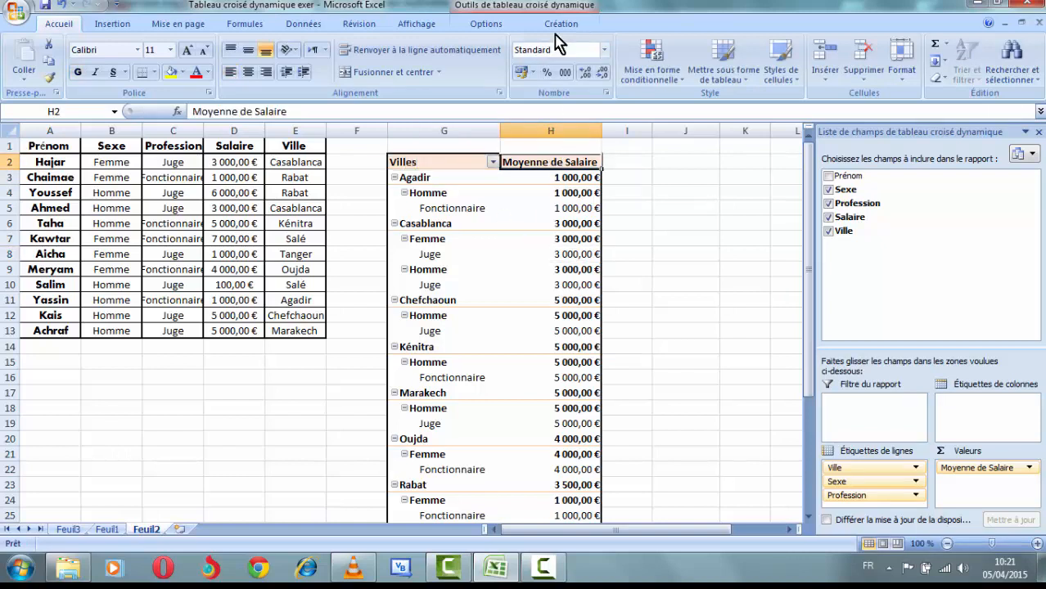
key("BackSpace")
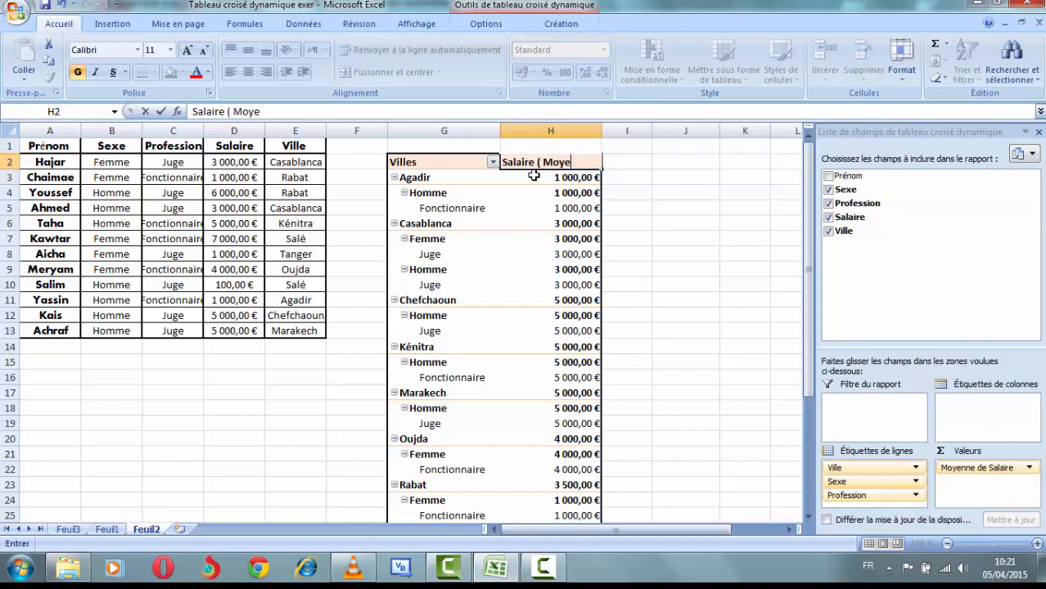
key("Return")
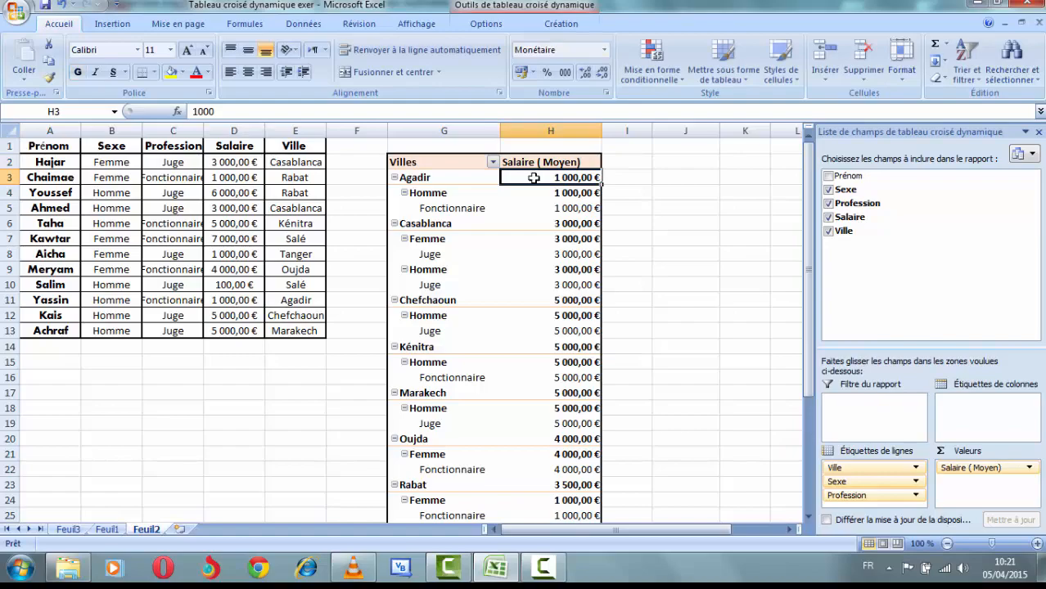
left_click(542, 220)
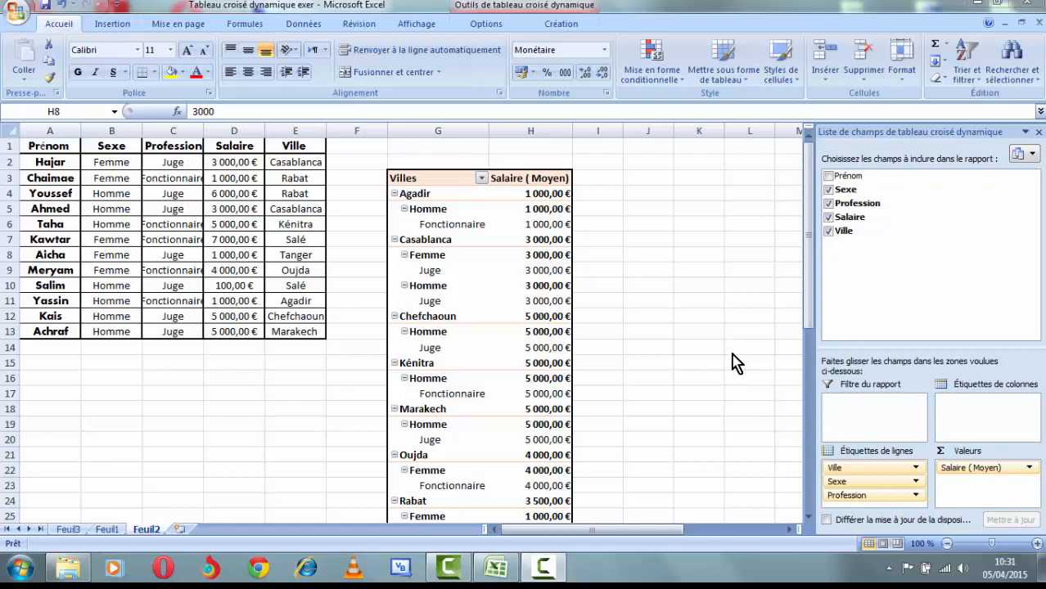
Add the Prénom field to the pivot table and move it from the row labels to the column labels
left_click(831, 178)
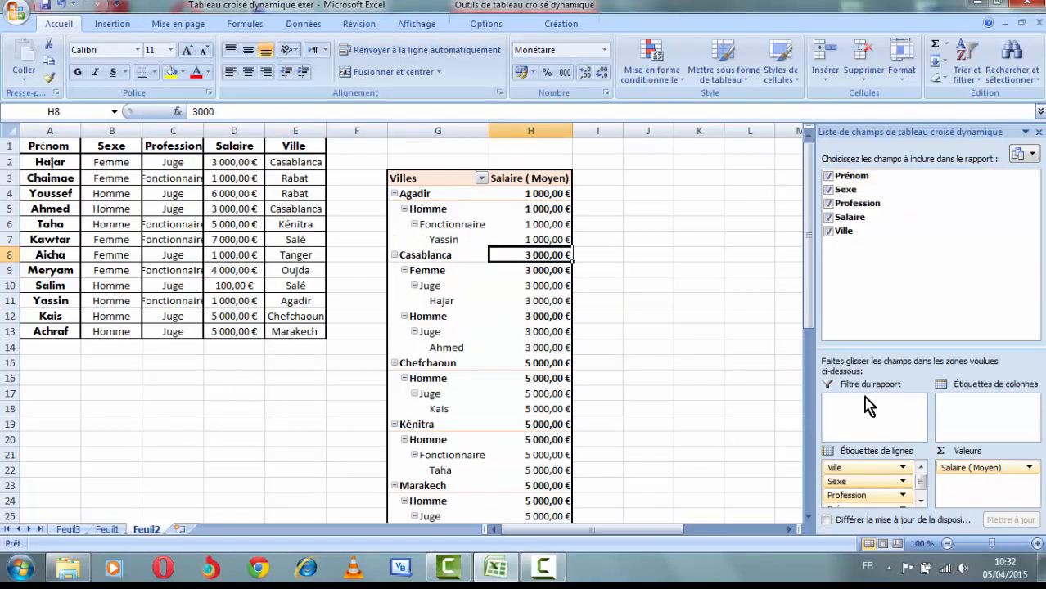
left_click(923, 491)
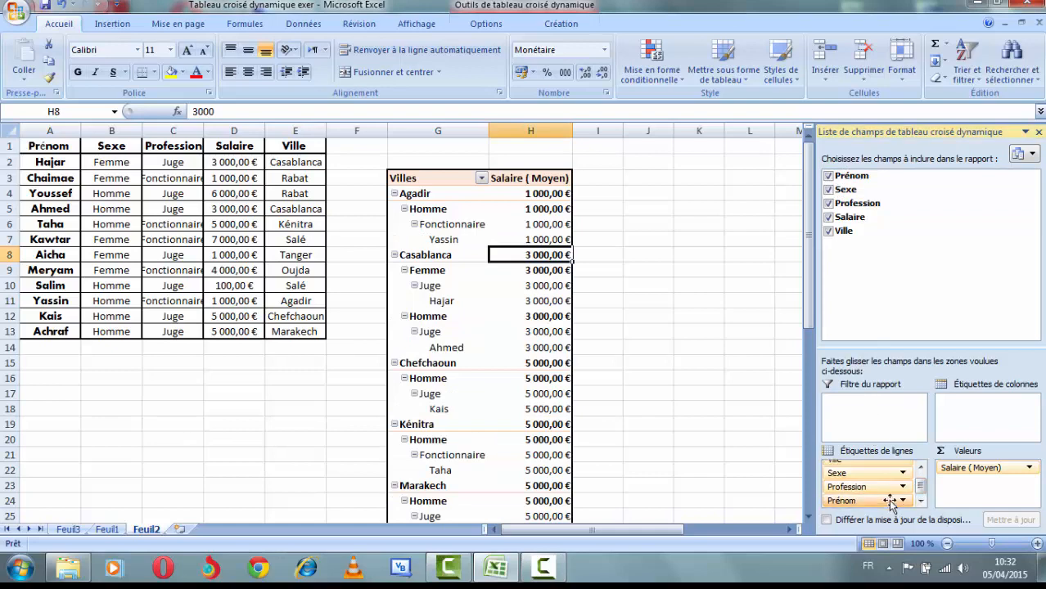
left_click_drag(896, 500, 958, 403)
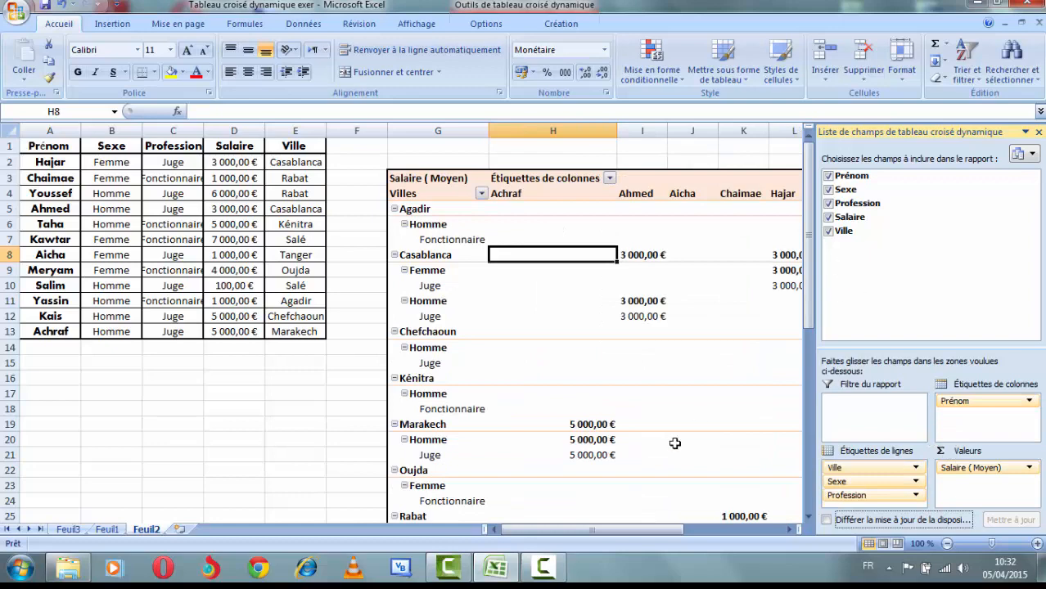
Examine the average salaries by first name across cities, genders and professions, including the grand total row and column
left_click_drag(636, 532, 694, 532)
left_click_drag(813, 286, 813, 302)
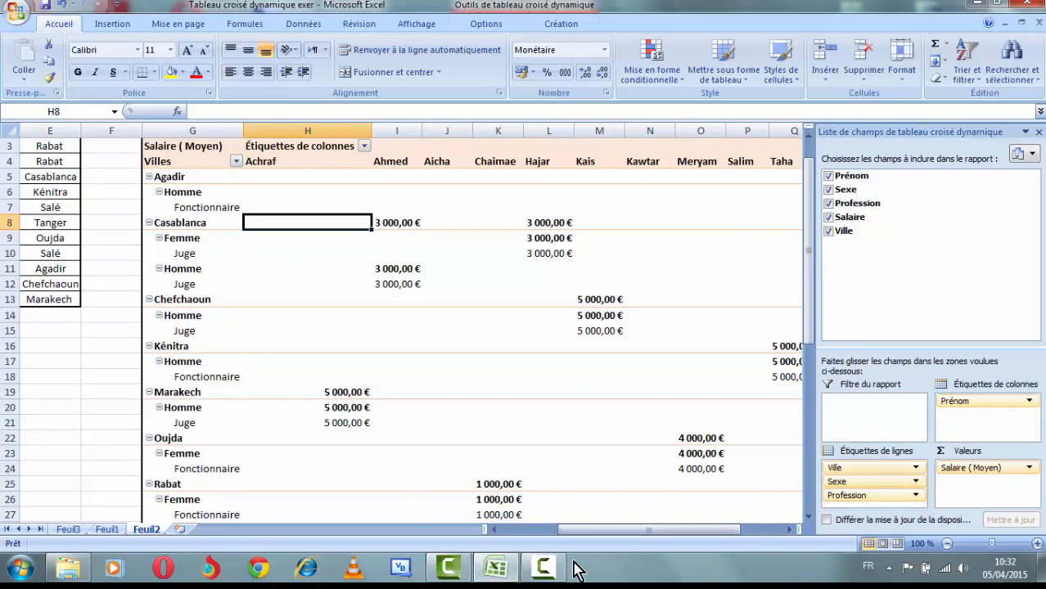
left_click_drag(603, 532, 651, 536)
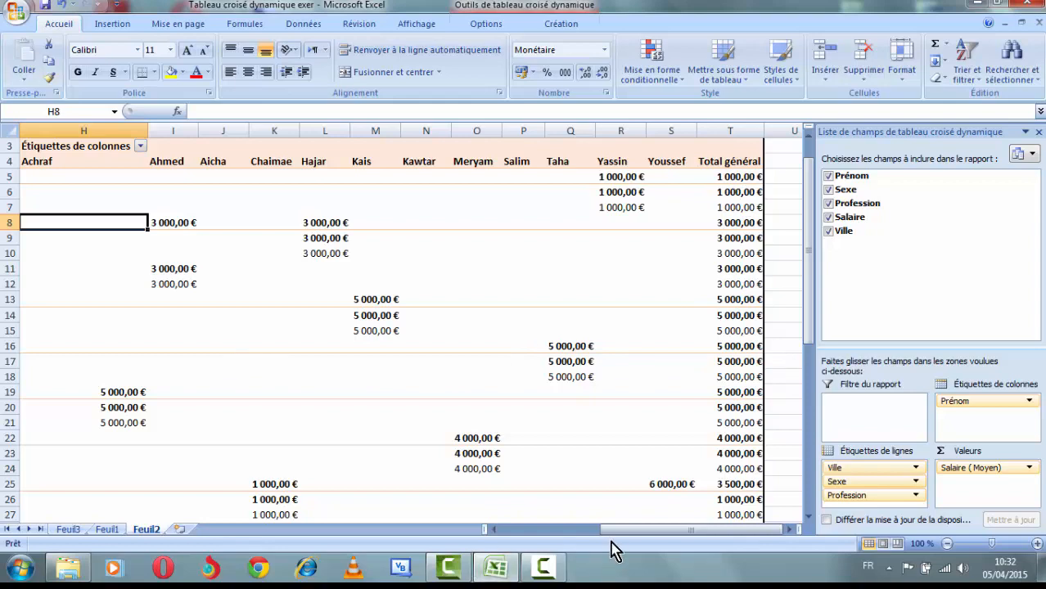
left_click_drag(616, 532, 540, 550)
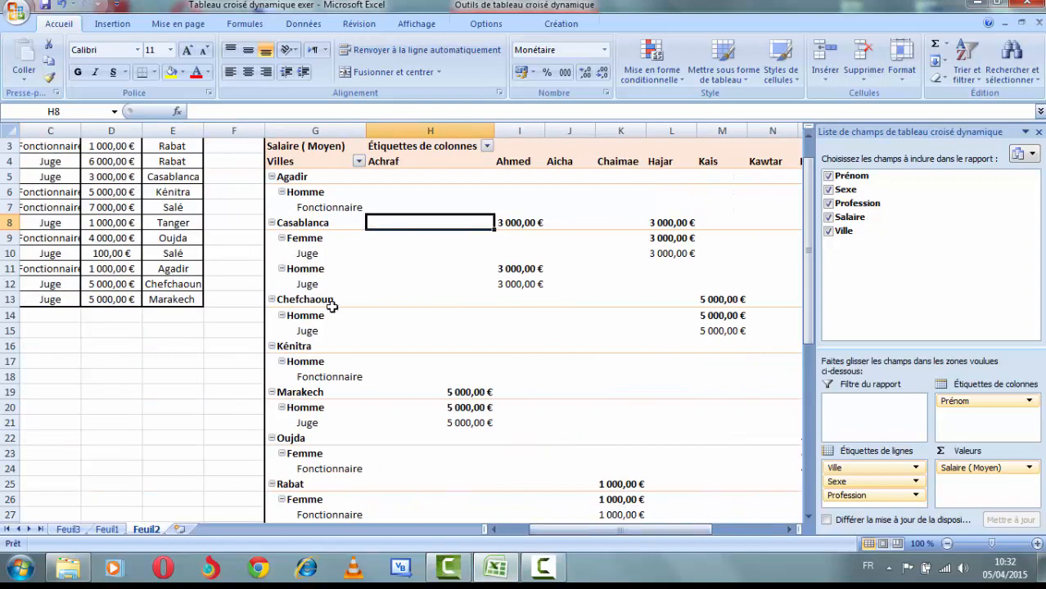
left_click_drag(810, 295, 818, 417)
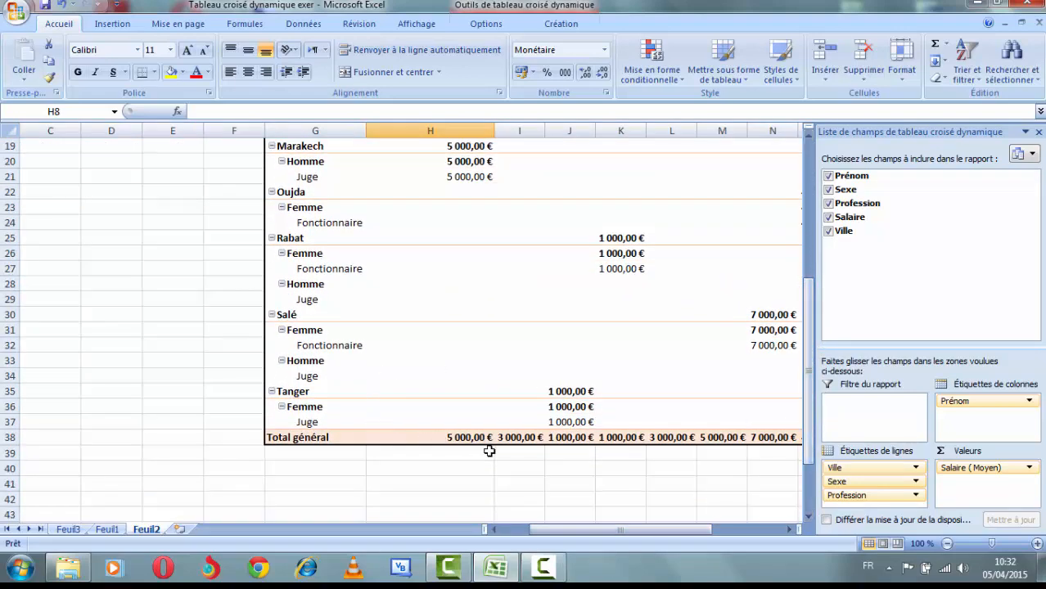
left_click_drag(571, 538, 623, 539)
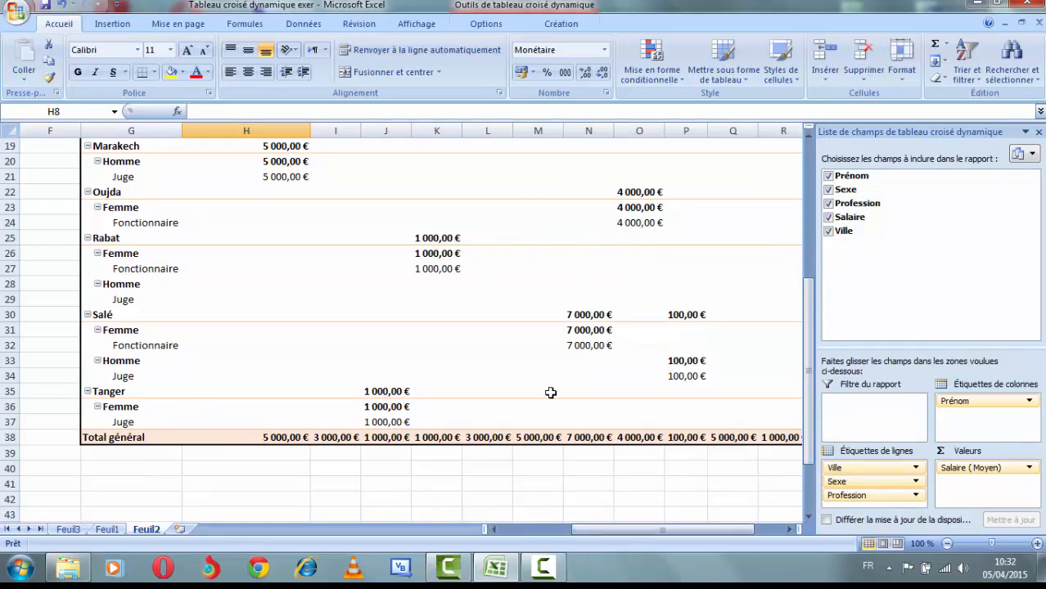
left_click_drag(808, 378, 816, 289)
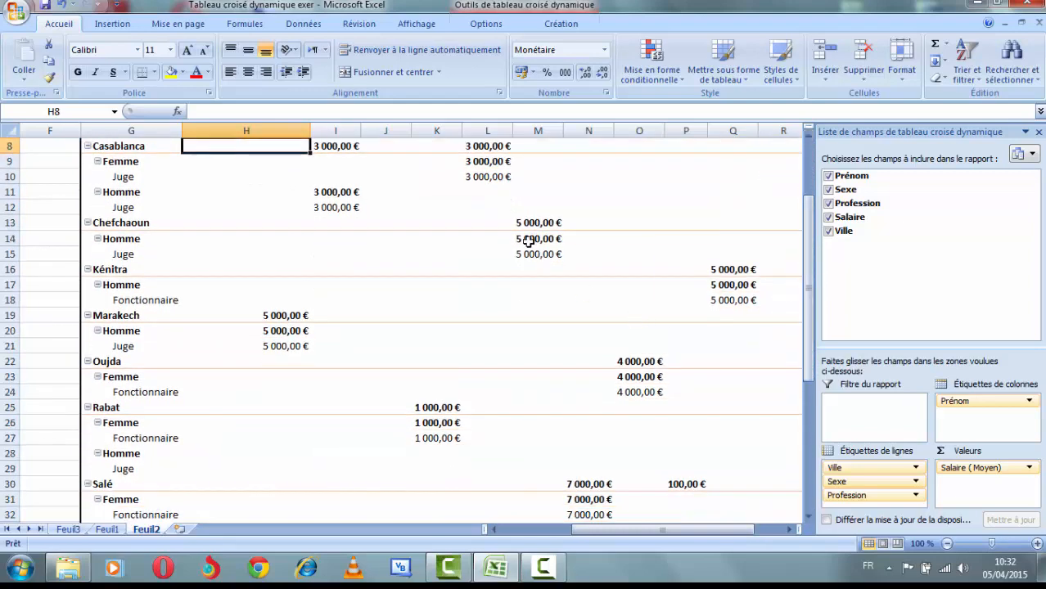
left_click_drag(811, 331, 813, 409)
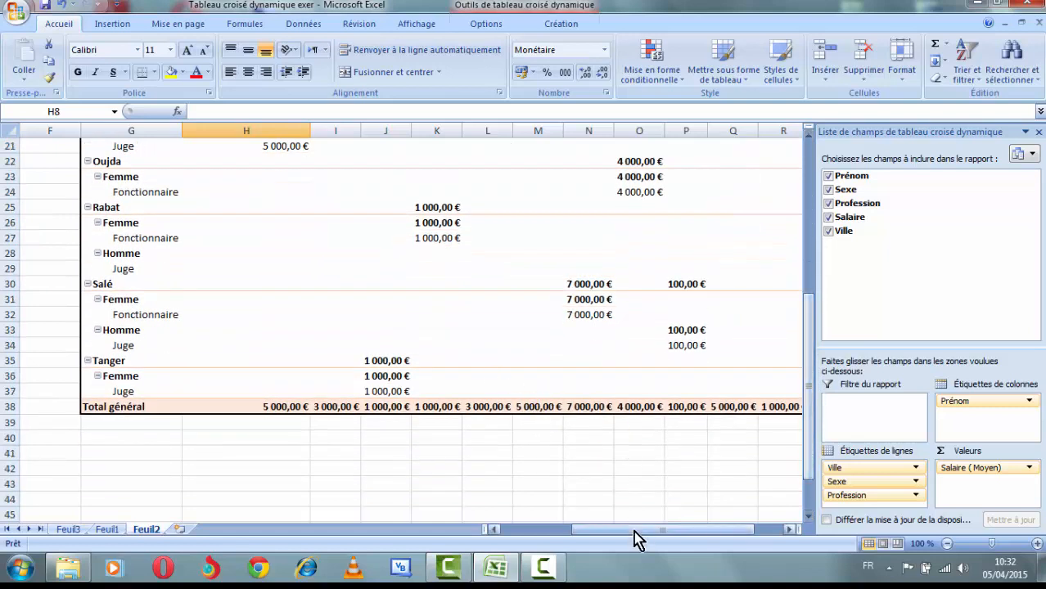
left_click_drag(635, 531, 695, 531)
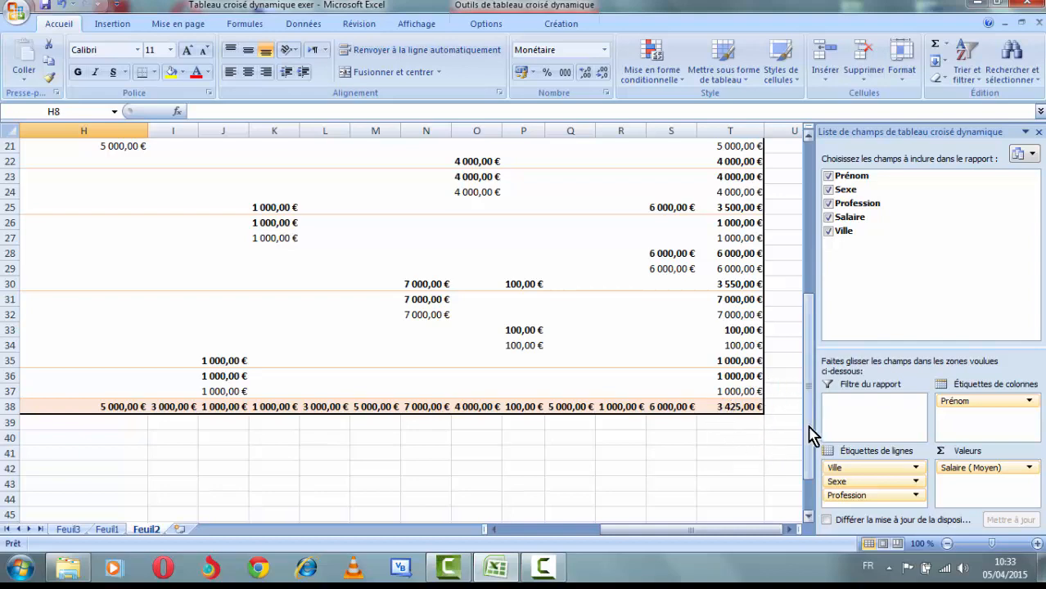
left_click_drag(813, 434, 792, 305)
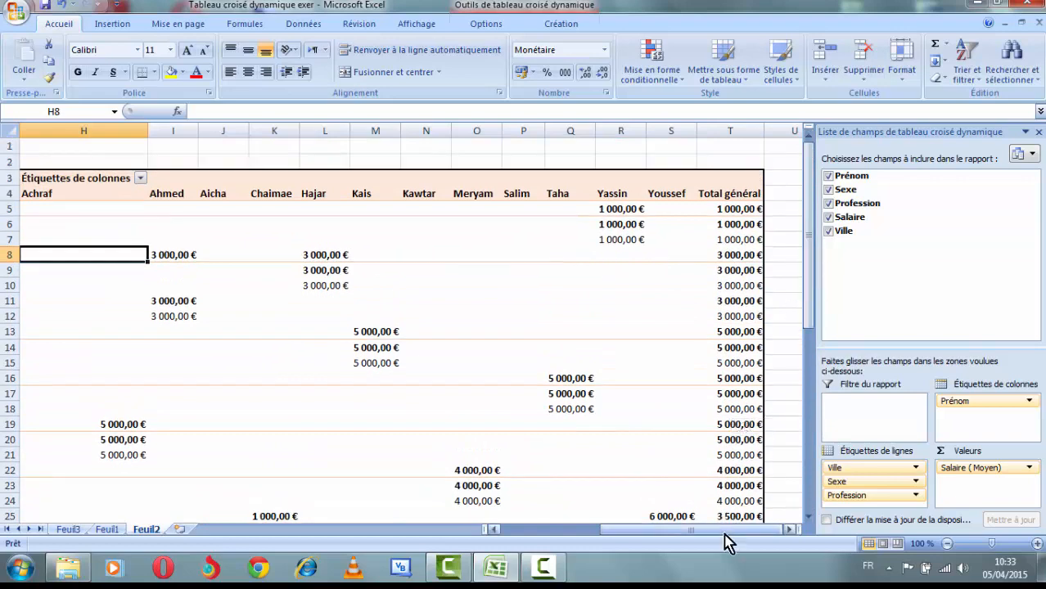
left_click_drag(723, 537, 626, 539)
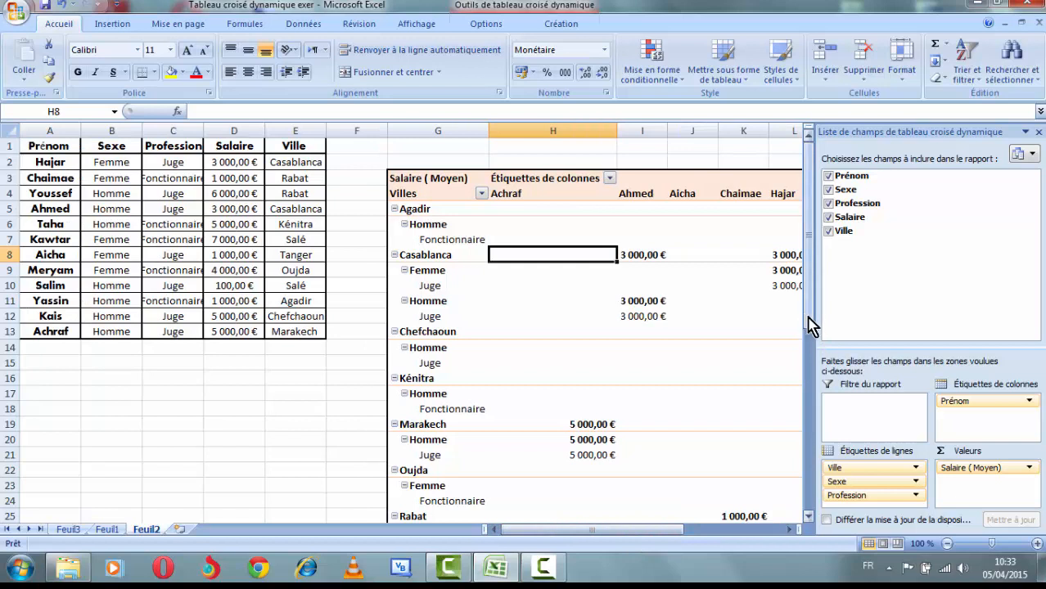
left_click_drag(809, 326, 809, 331)
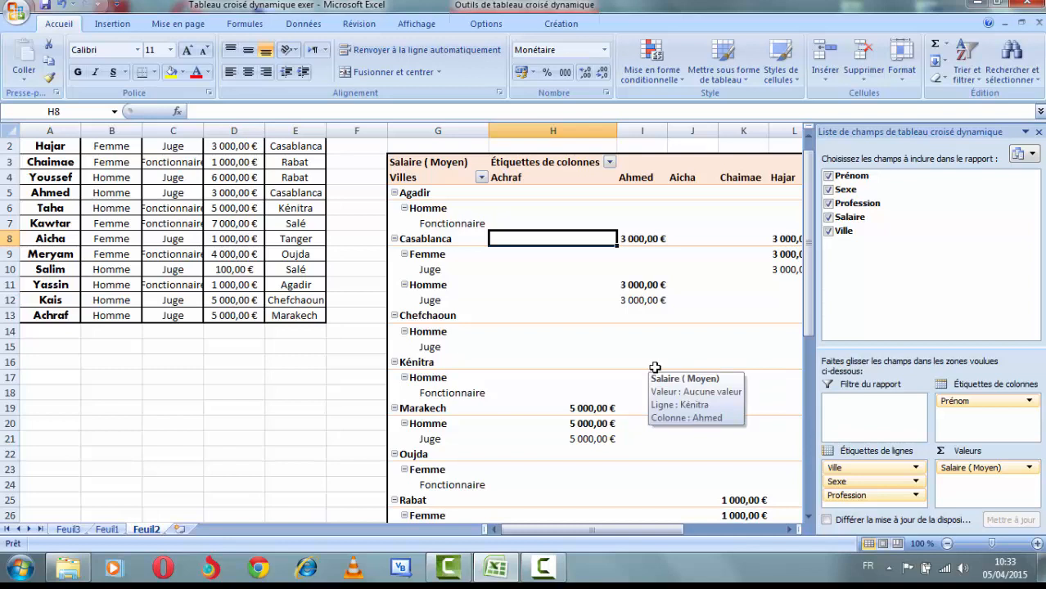
mouse_move(635, 446)
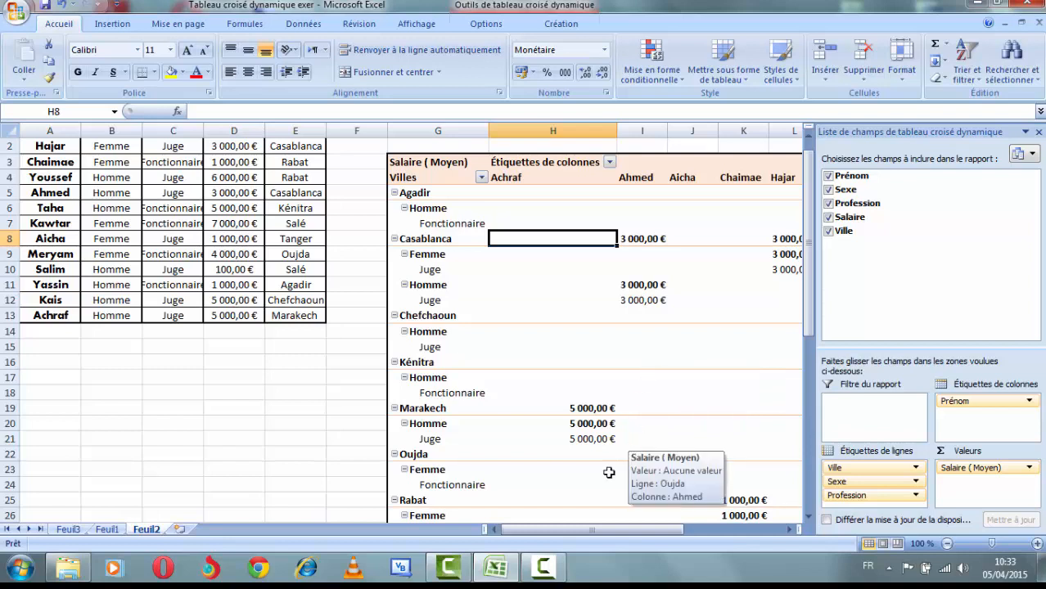
left_click(544, 567)
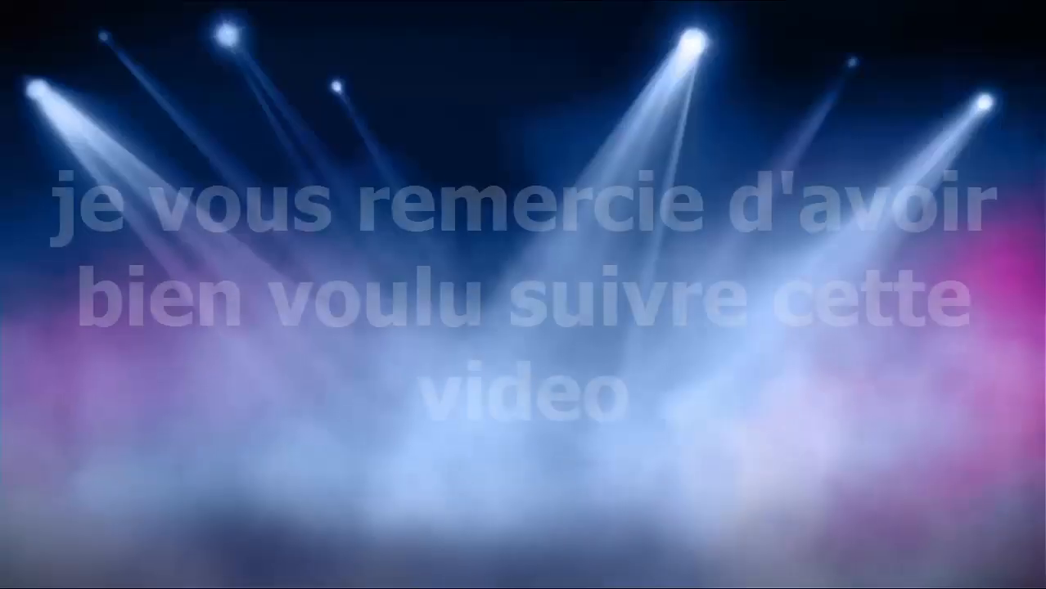